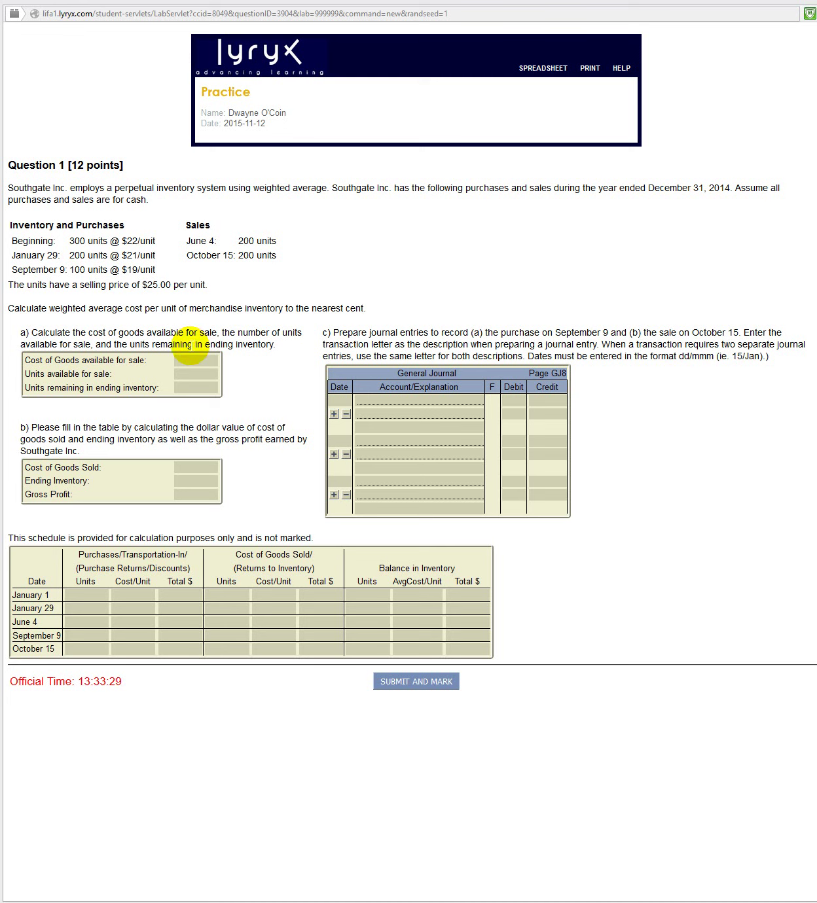
# - Enter cost of goods available for sale as 12,700 using the 300*22+200*21+100*19 formula
pyautogui.click(193, 369)
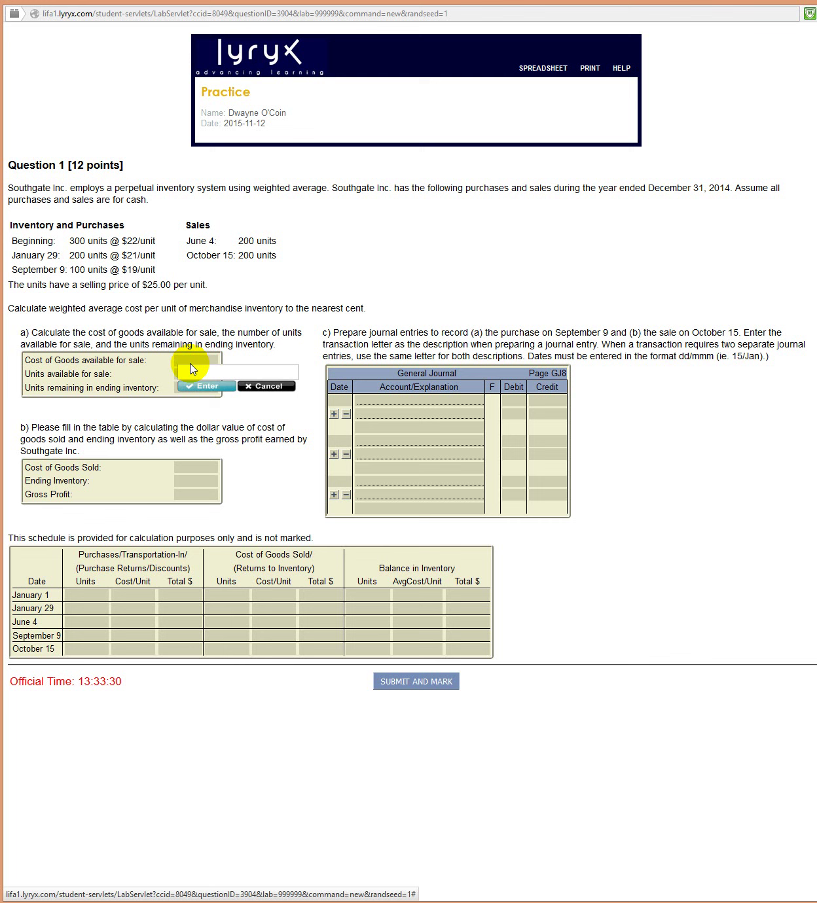
pyautogui.write('300+22+200*2')
pyautogui.press('BackSpace')
pyautogui.press('BackSpace')
pyautogui.write('*21+100*19')
pyautogui.press('Return')
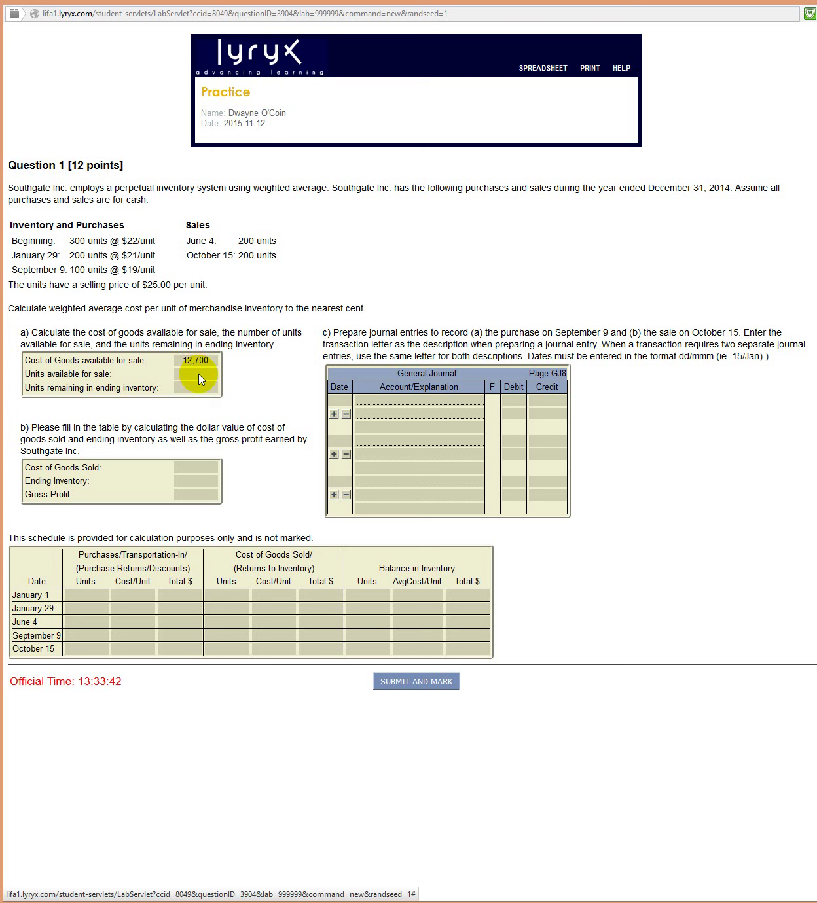
# - Enter 600 units available for sale and 200 units remaining in ending inventory
pyautogui.click(199, 375)
pyautogui.write('300')
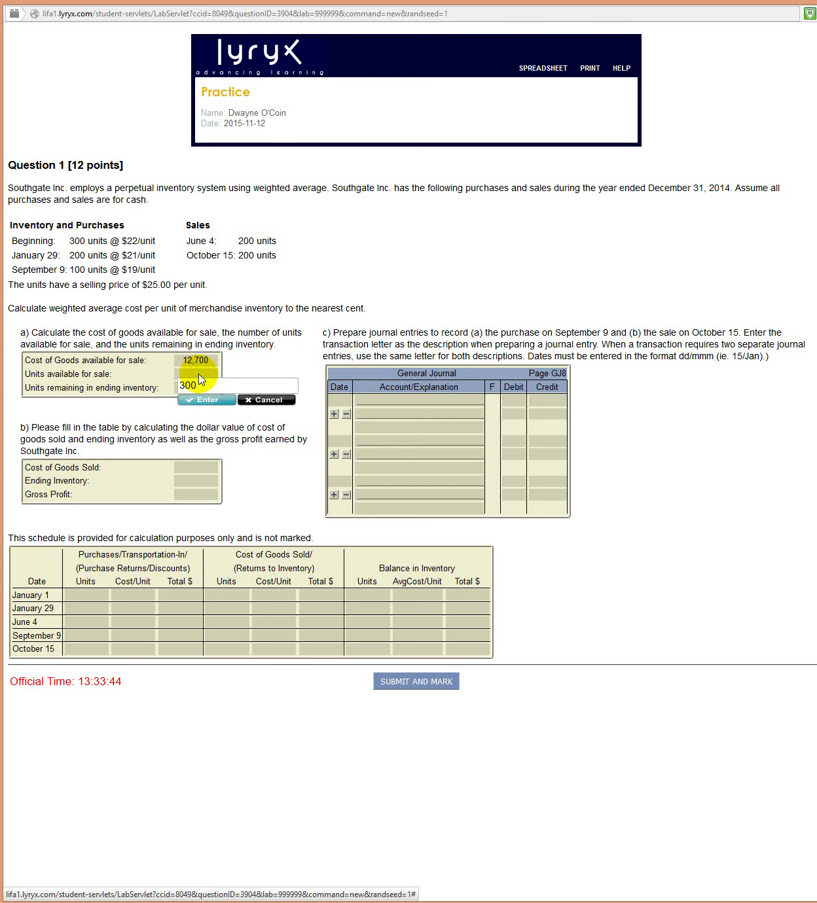
pyautogui.write('+200+')
pyautogui.write('100')
pyautogui.press('Return')
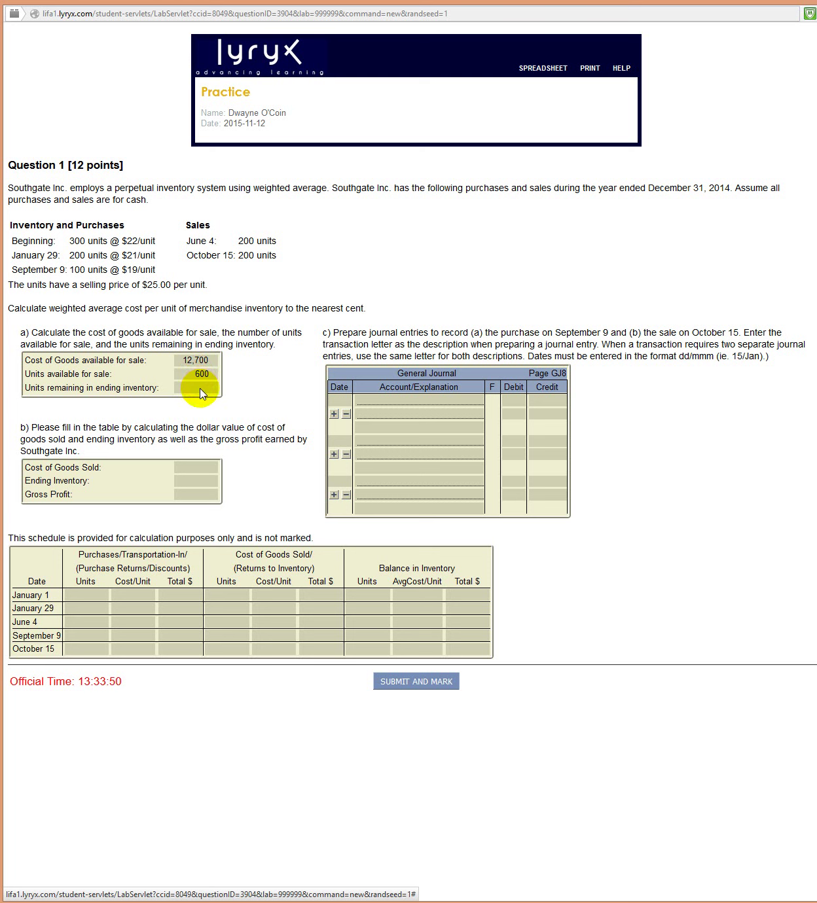
pyautogui.click(200, 388)
pyautogui.write('600-')
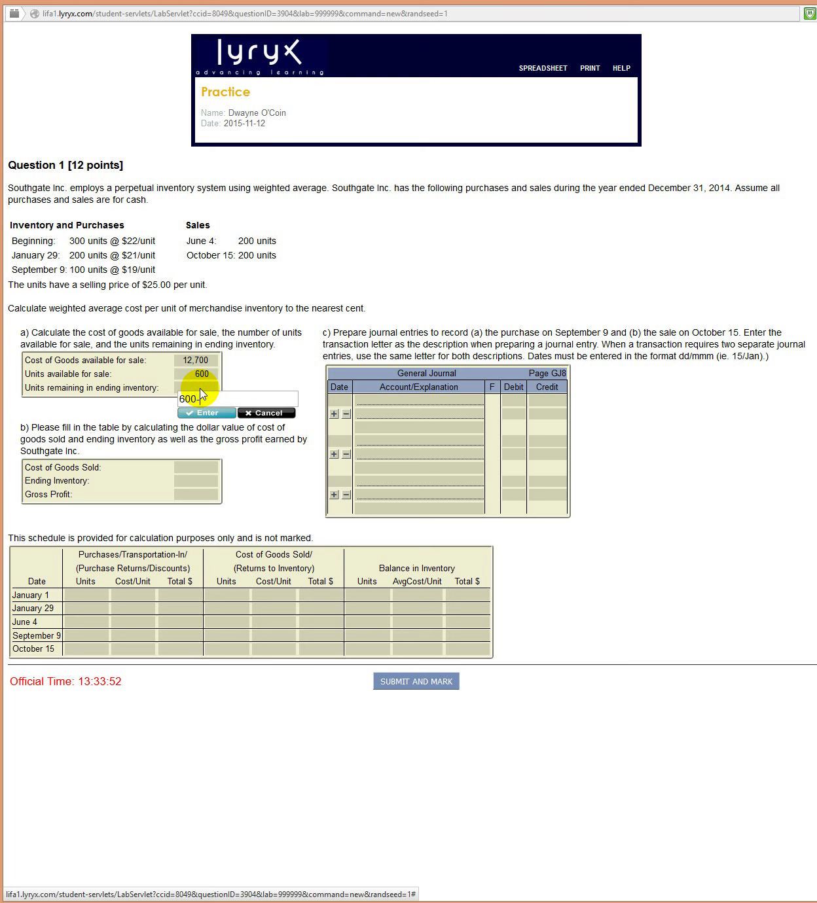
pyautogui.write('200-200')
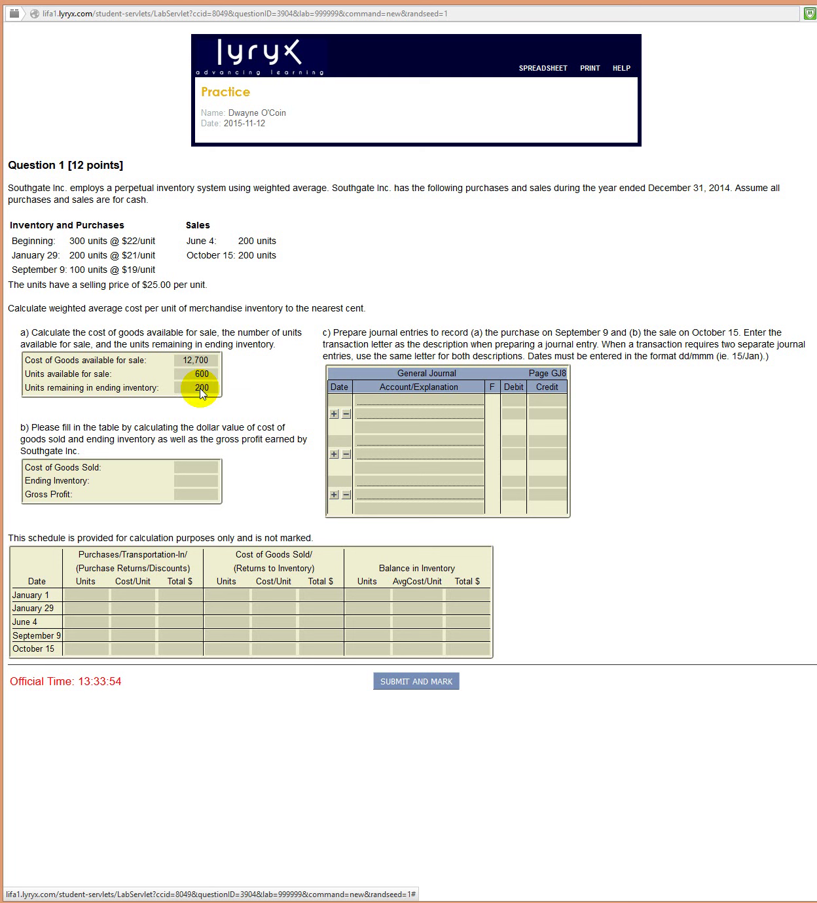
pyautogui.press('Return')
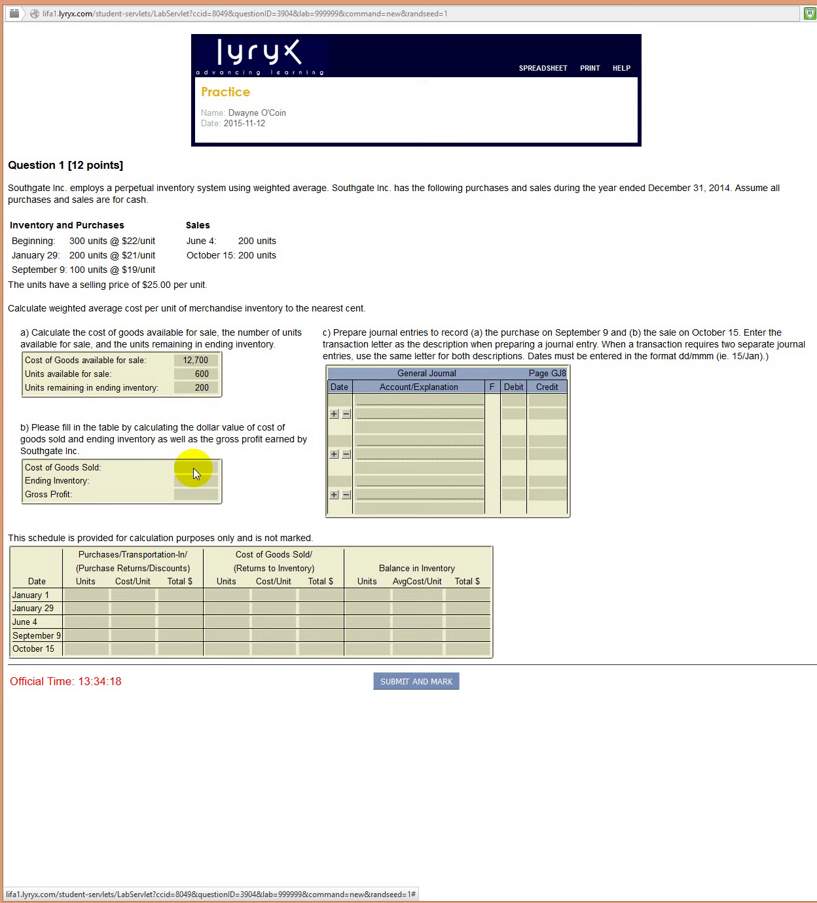
pyautogui.click(225, 622)
# - Enter 200 in the June 4 Cost of Goods Sold Units cell
pyautogui.write('200')
pyautogui.press('Return')
pyautogui.click(272, 621)
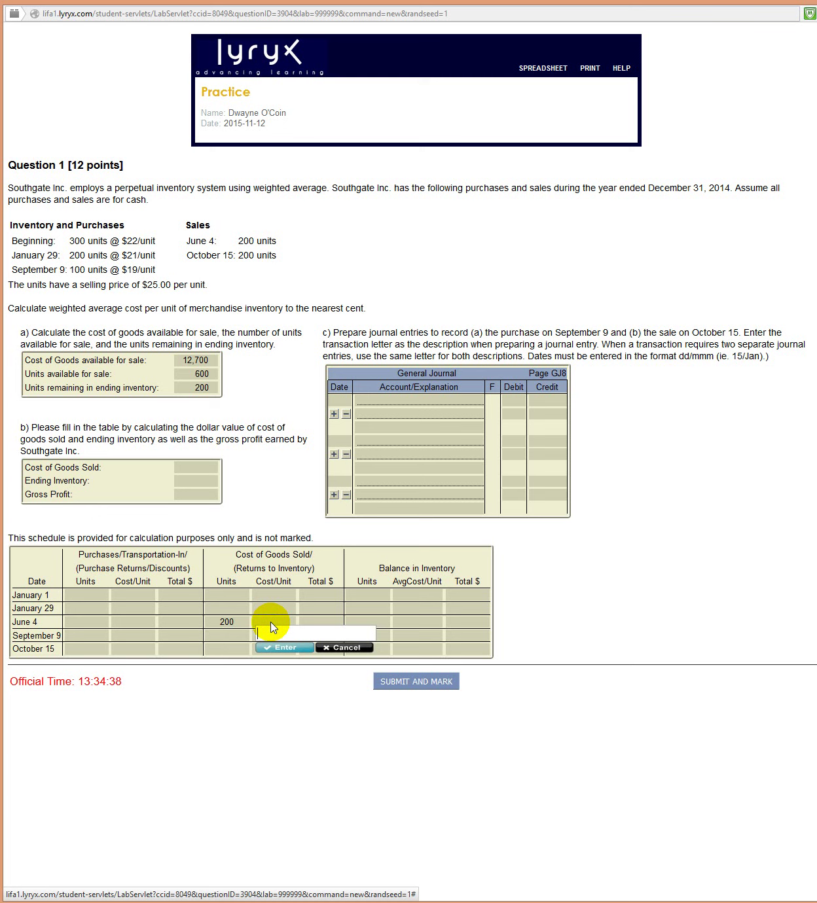
# - Give June 4 a weighted-average cost of (300*22+200*21)/500 = 21.60 and total 4,320
pyautogui.write('300*22+200*21/')
pyautogui.press('Left')
pyautogui.write(')')
pyautogui.press('Home')
pyautogui.write('(')
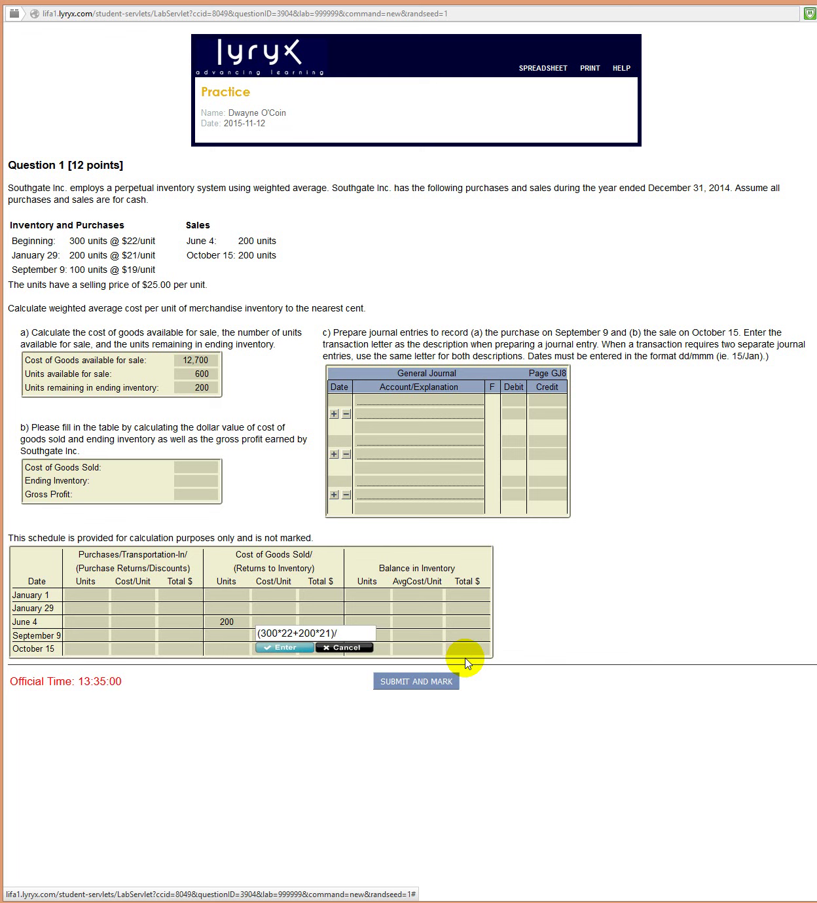
pyautogui.write('(')
pyautogui.write('500')
pyautogui.press('Return')
pyautogui.click(321, 622)
pyautogui.write('4320')
pyautogui.press('Return')
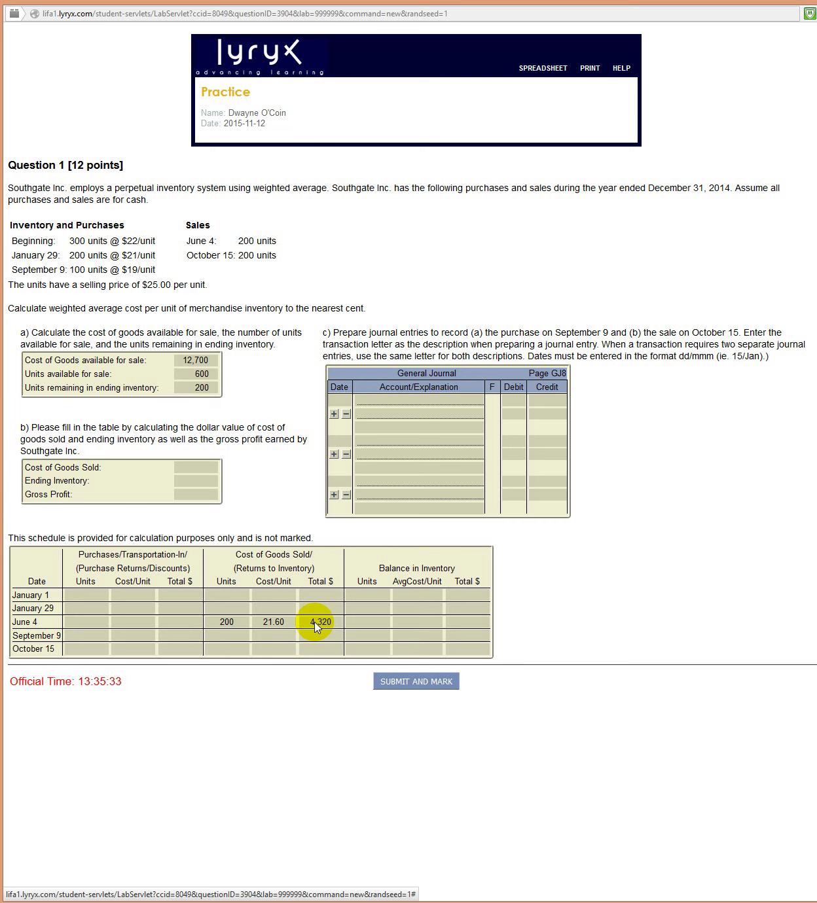
# - Compute October 15 average cost (300*21.60+100*19)/(300+100) = 20.95 into the Cost/Unit cell
pyautogui.click(227, 649)
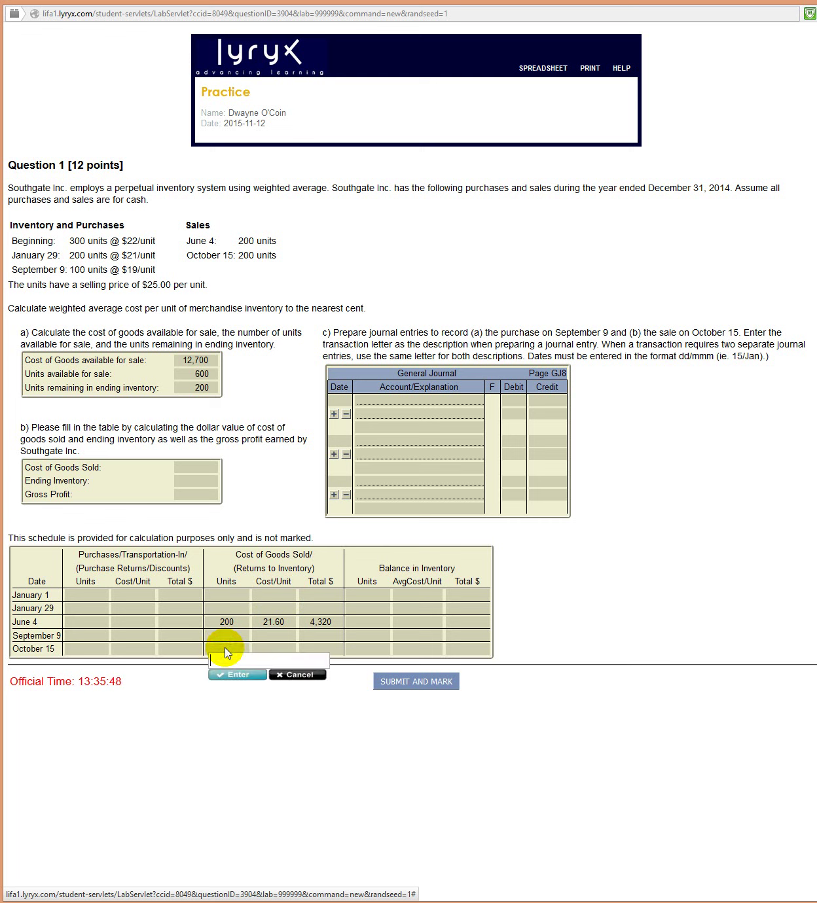
pyautogui.write('300')
pyautogui.write('*21.60')
pyautogui.write('+')
pyautogui.write('100')
pyautogui.write('*19')
pyautogui.write(')')
pyautogui.write('(')
pyautogui.write('/()')
pyautogui.press('Left')
pyautogui.write('300+100')
pyautogui.press('Return')
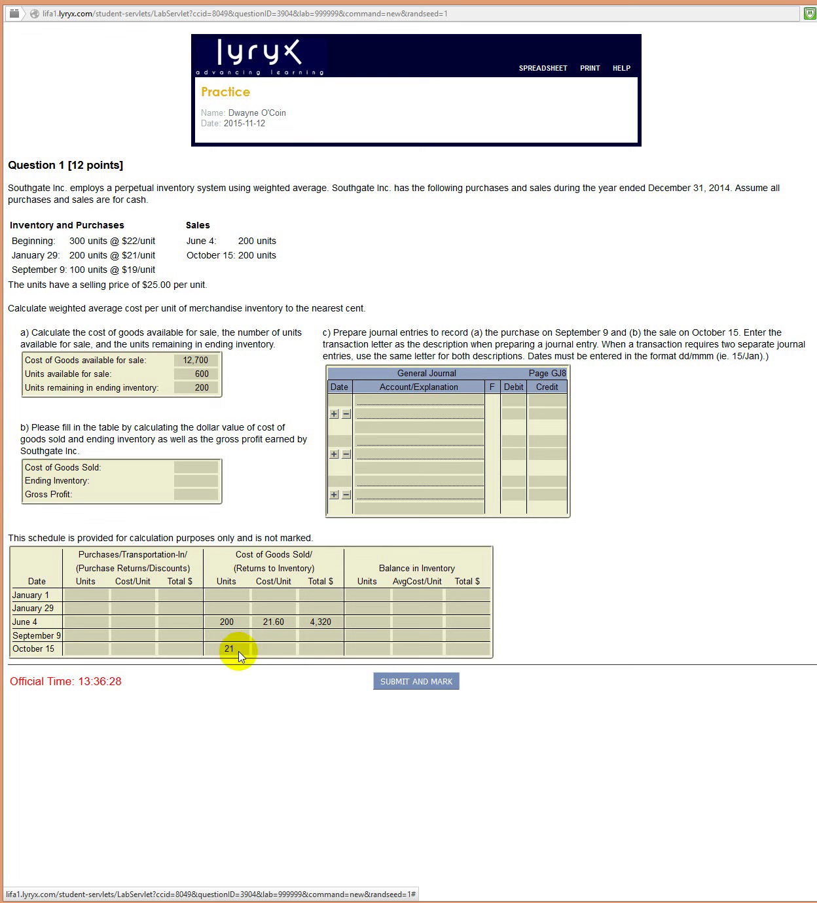
pyautogui.click(226, 649)
pyautogui.moveTo(260, 657); pyautogui.dragTo(268, 648)
pyautogui.click(271, 649)
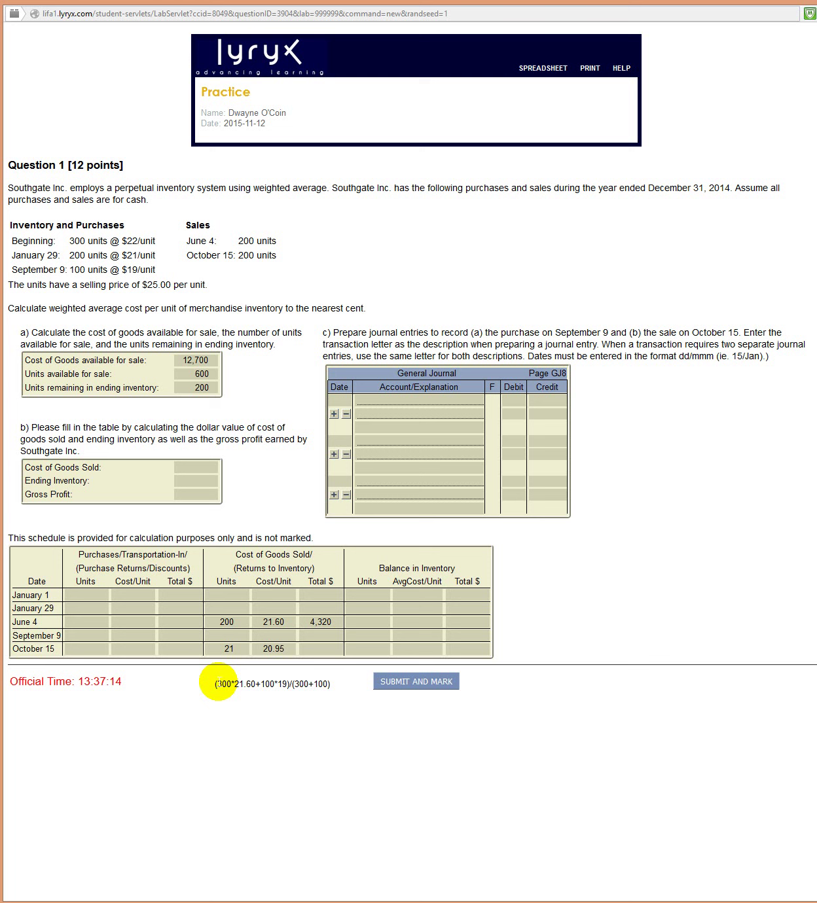
# - Correct the October 15 Units cell to 200
pyautogui.press('Escape')
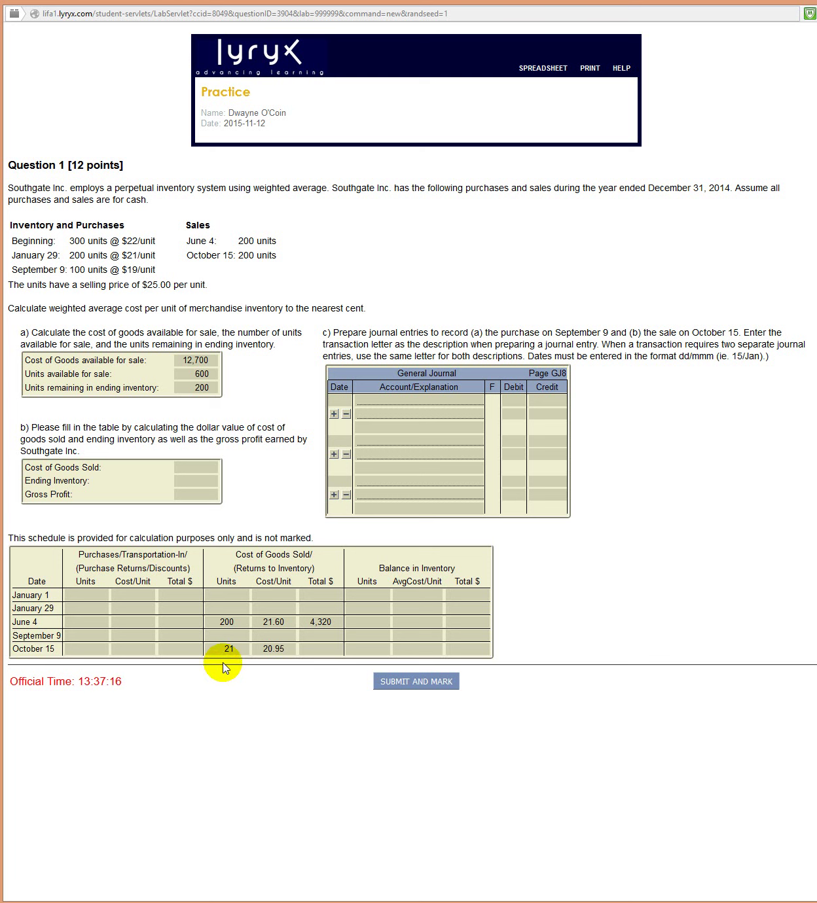
pyautogui.click(228, 652)
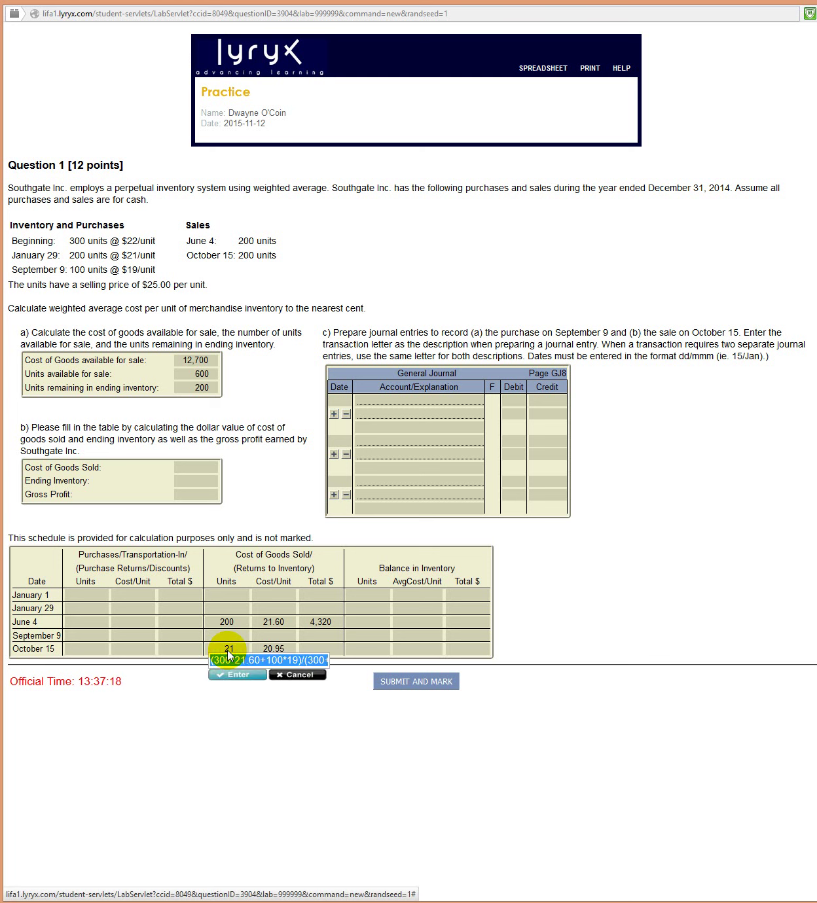
pyautogui.write('2100')
pyautogui.press('Return')
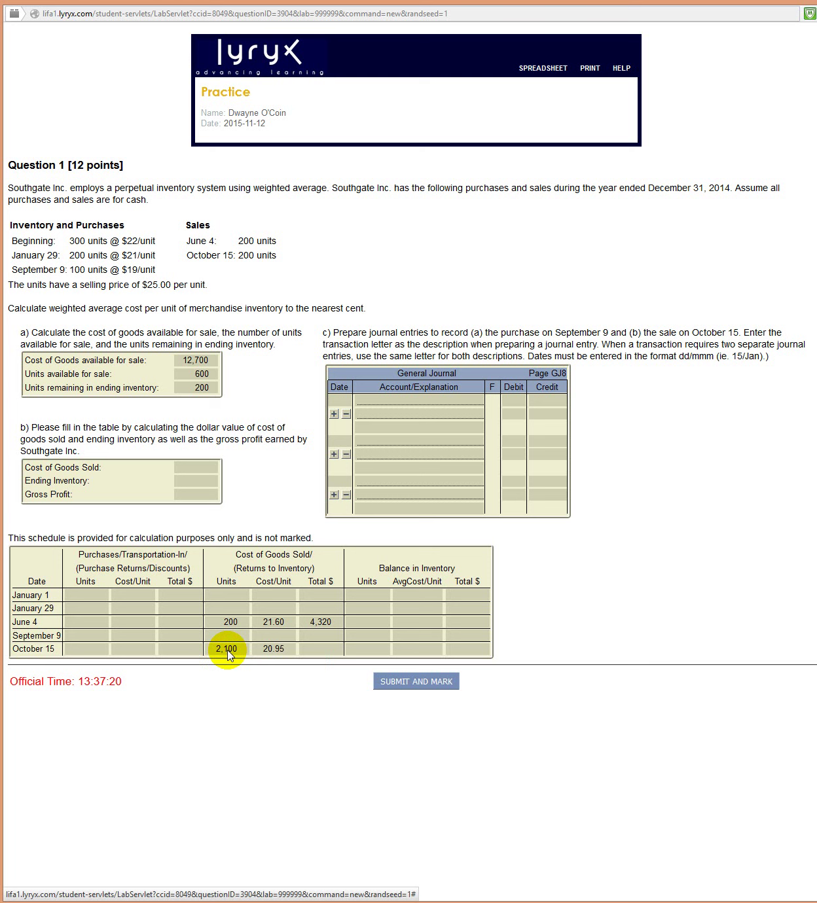
pyautogui.click(227, 652)
pyautogui.write('200')
pyautogui.press('Return')
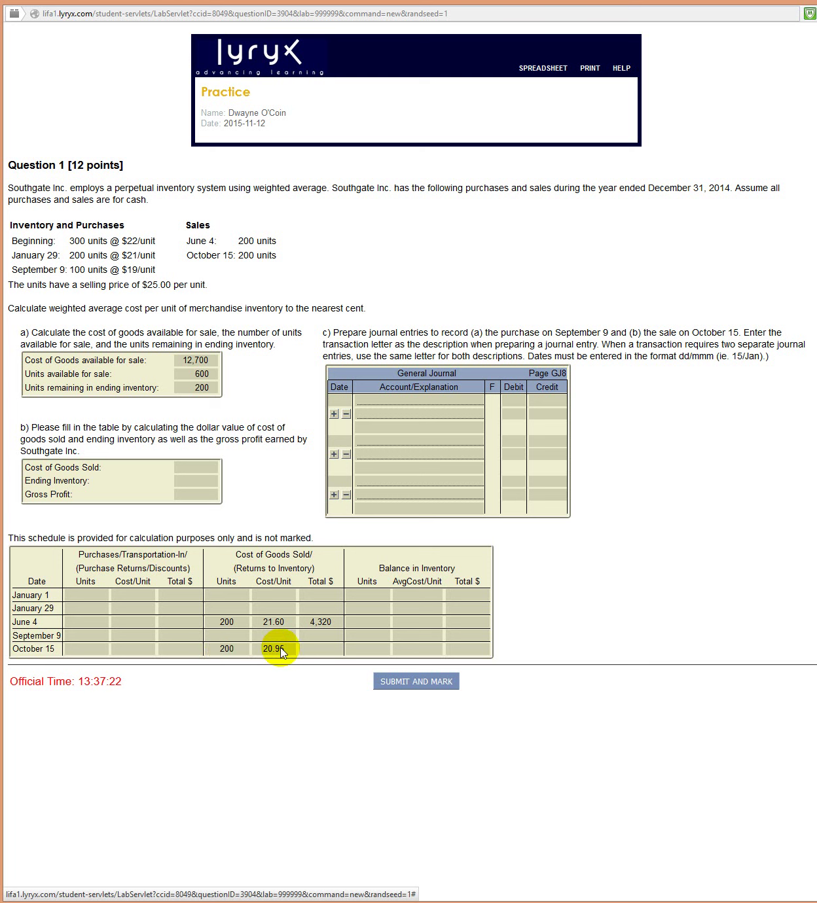
# - Make the October 15 Total $ formula 200 times the 20.95 unit cost, giving 4,190
pyautogui.click(274, 650)
pyautogui.click(305, 651)
pyautogui.click(308, 650)
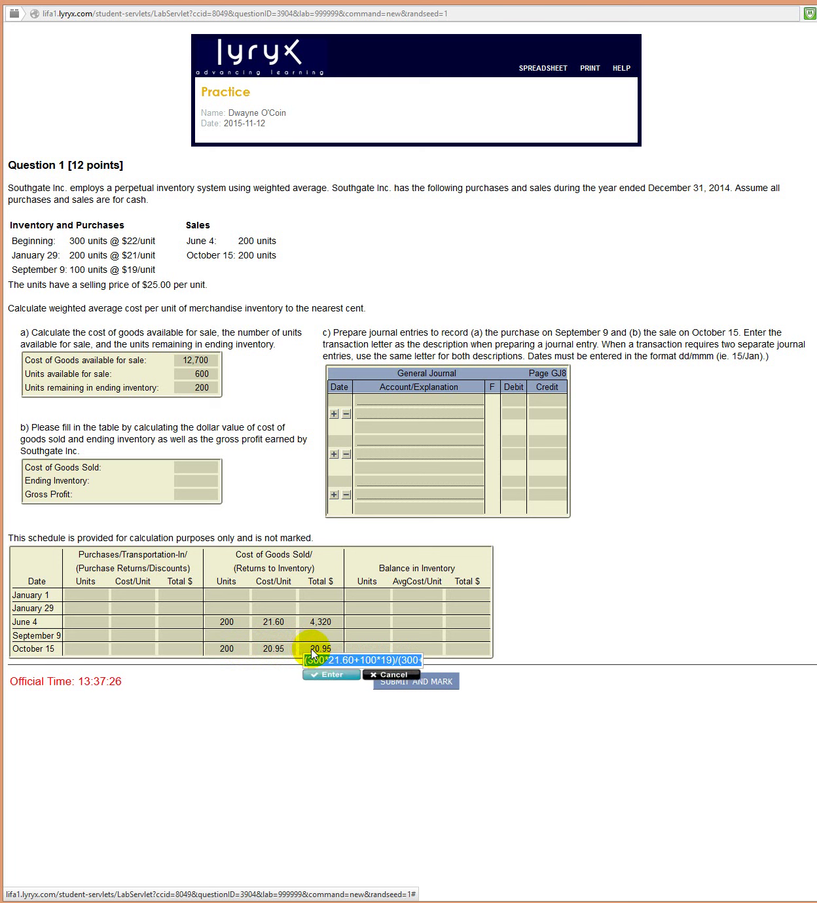
pyautogui.click(312, 654)
pyautogui.press('Home')
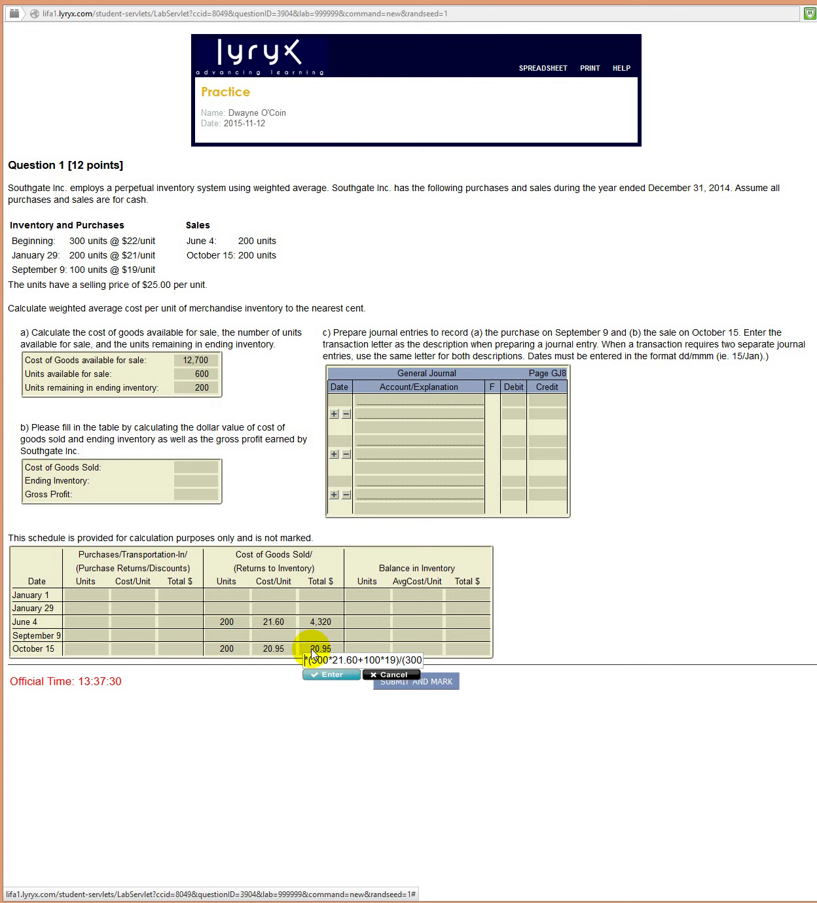
pyautogui.write('200')
pyautogui.press('Return')
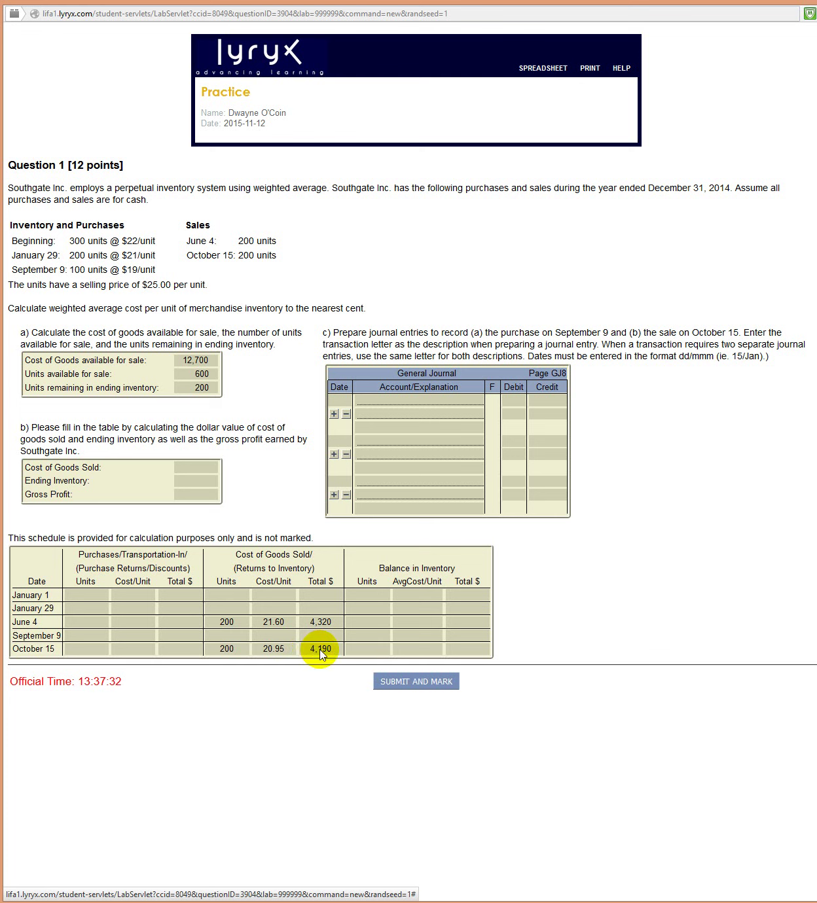
pyautogui.moveTo(321, 655); pyautogui.dragTo(217, 680)
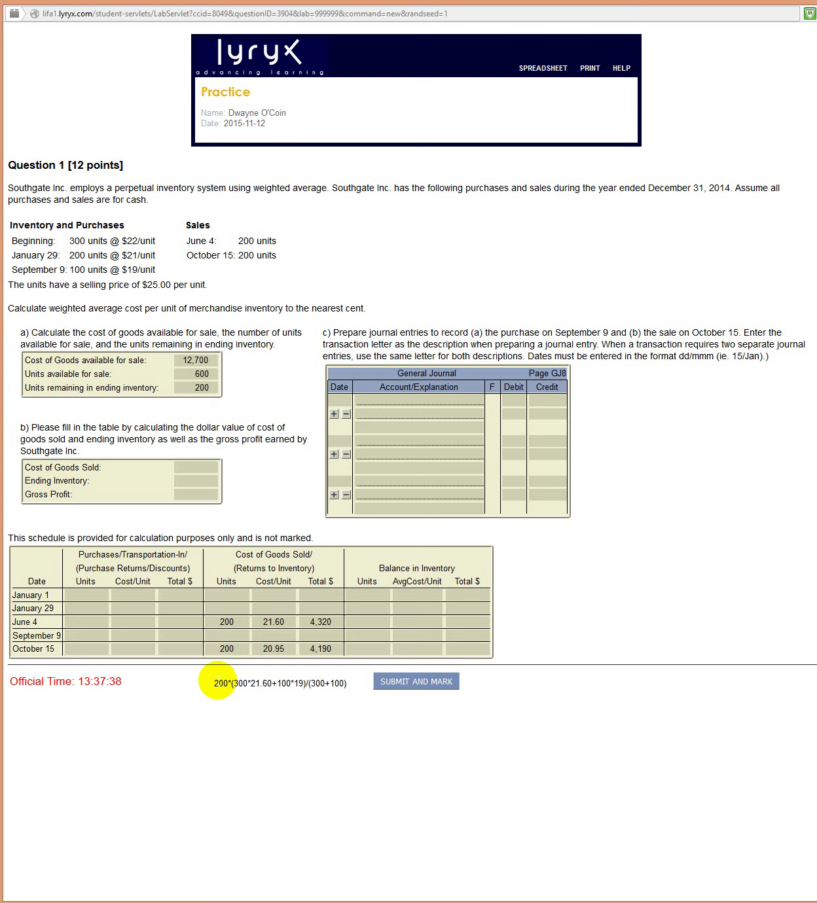
# - Enter Cost of Goods Sold as 4320+4190 = 8,510
pyautogui.click(193, 467)
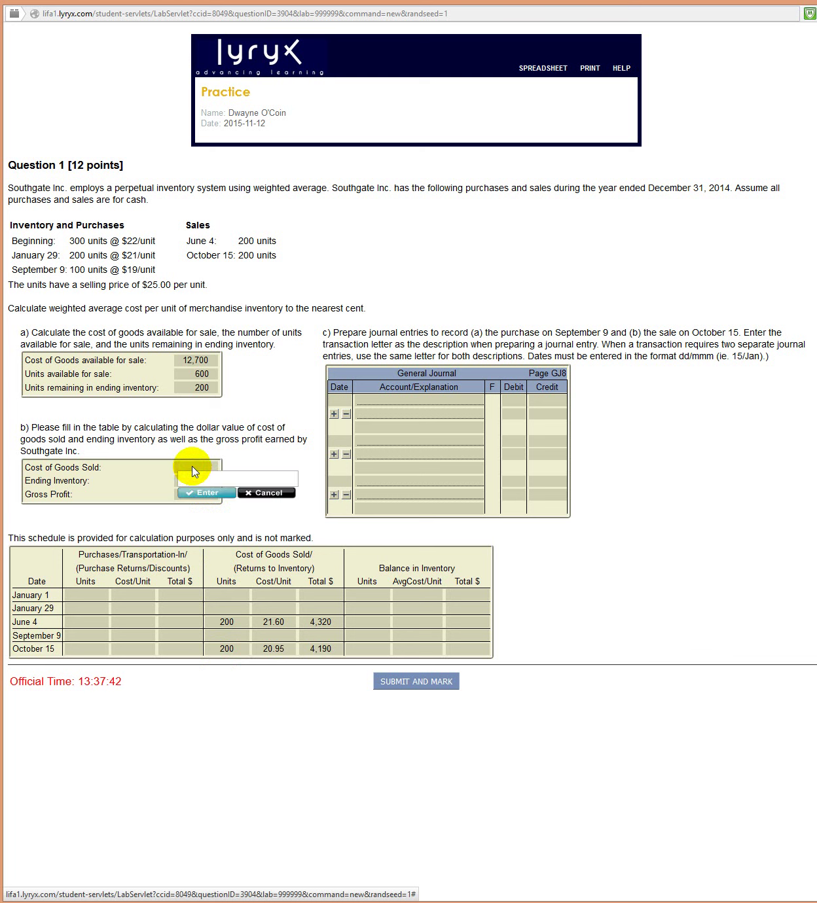
pyautogui.write('4320+4190')
pyautogui.press('Return')
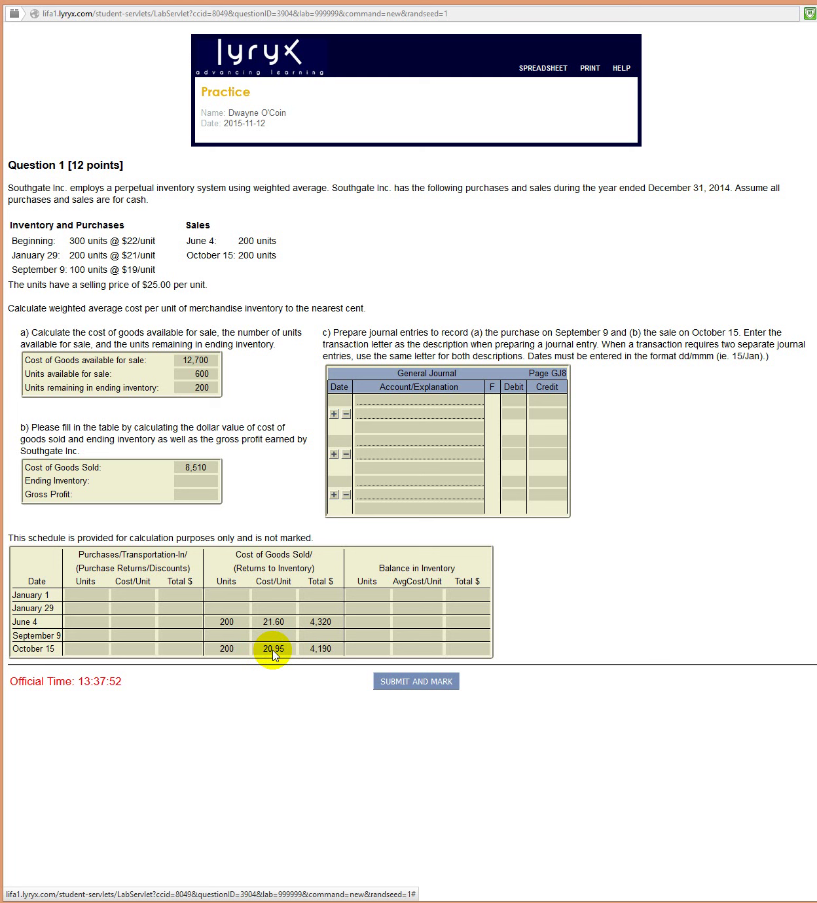
# - Enter Ending Inventory as 200*20.95 = 4,190
pyautogui.click(200, 488)
pyautogui.write('200')
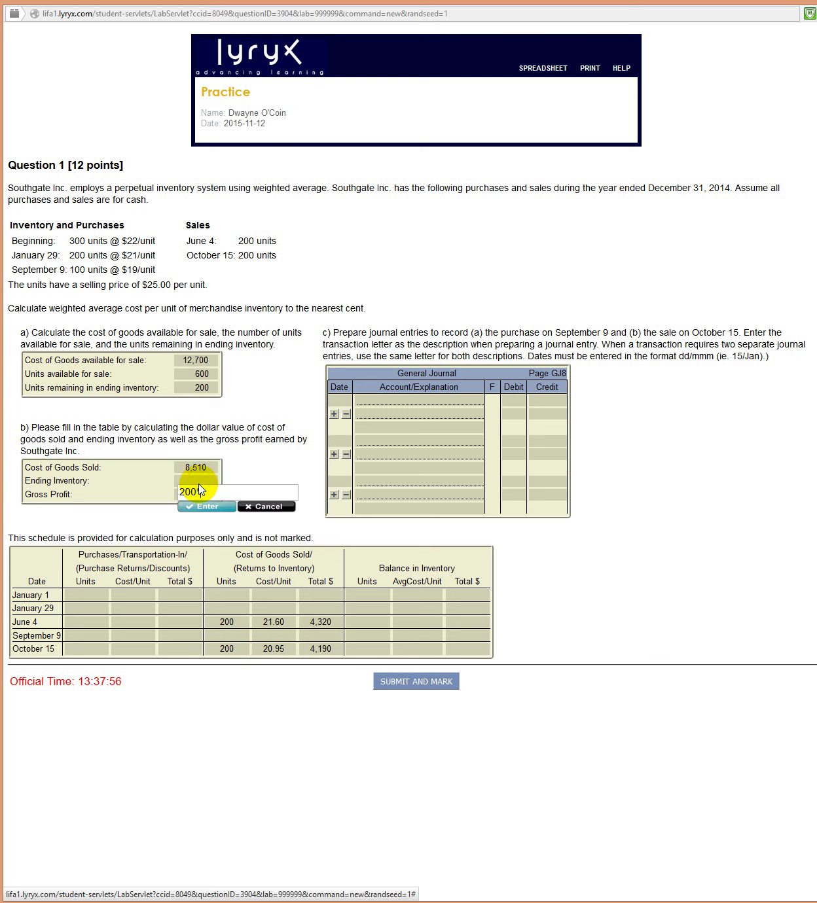
pyautogui.write('*20.96')
pyautogui.press('BackSpace')
pyautogui.write('5')
pyautogui.press('Return')
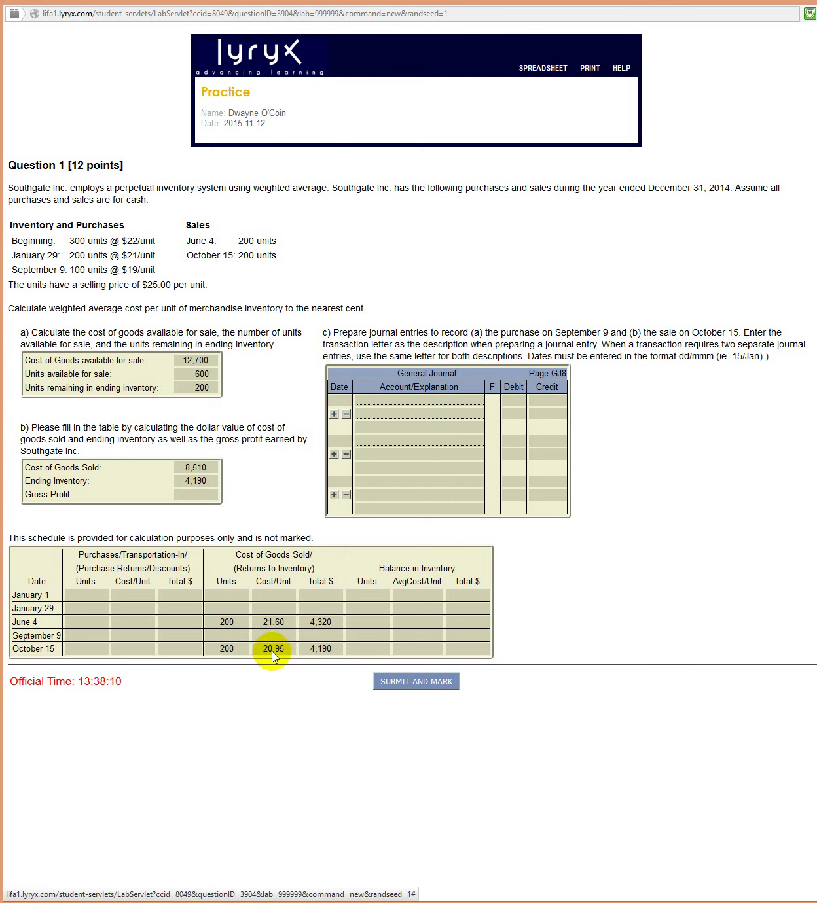
# - Enter gross profit as 400*25-8510, giving 1,490
pyautogui.click(207, 496)
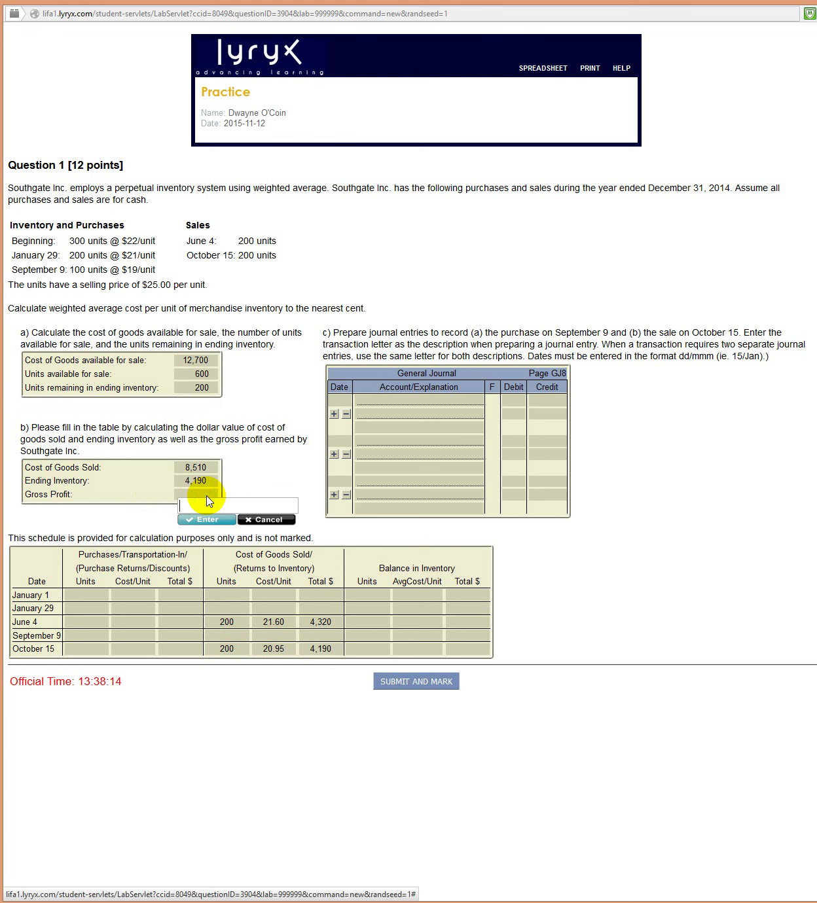
pyautogui.write('400*25-8510')
pyautogui.press('Return')
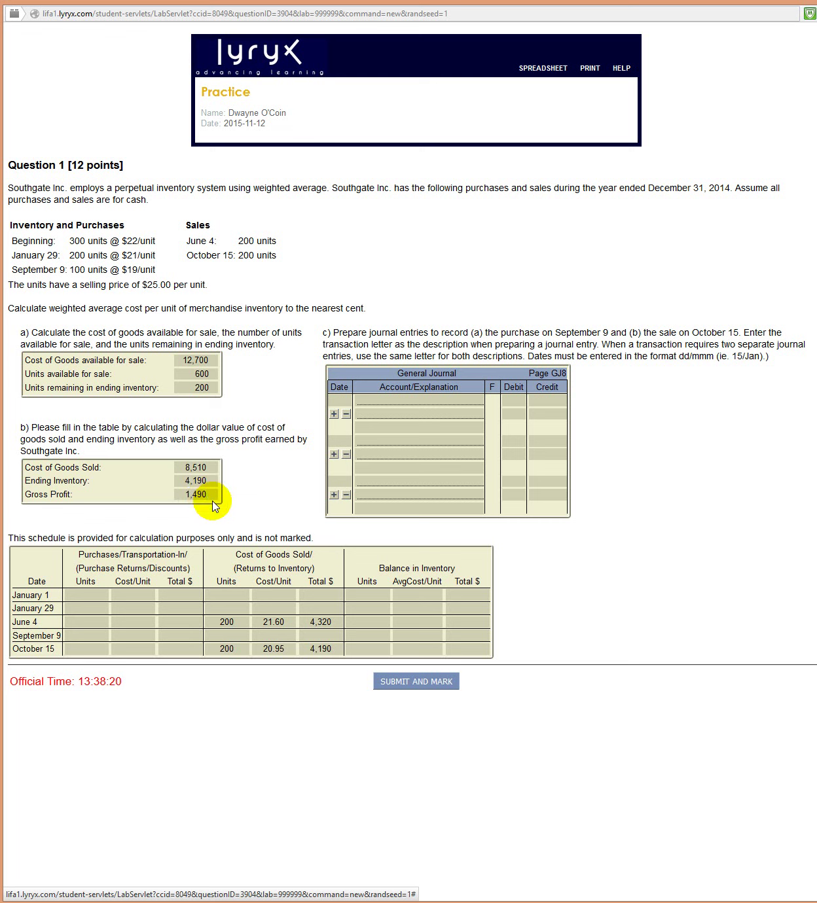
# - Start a 9/Sep journal entry with a 1,900 debit (100*19) and matching 1,900 credit
pyautogui.click(343, 400)
pyautogui.write('9/9')
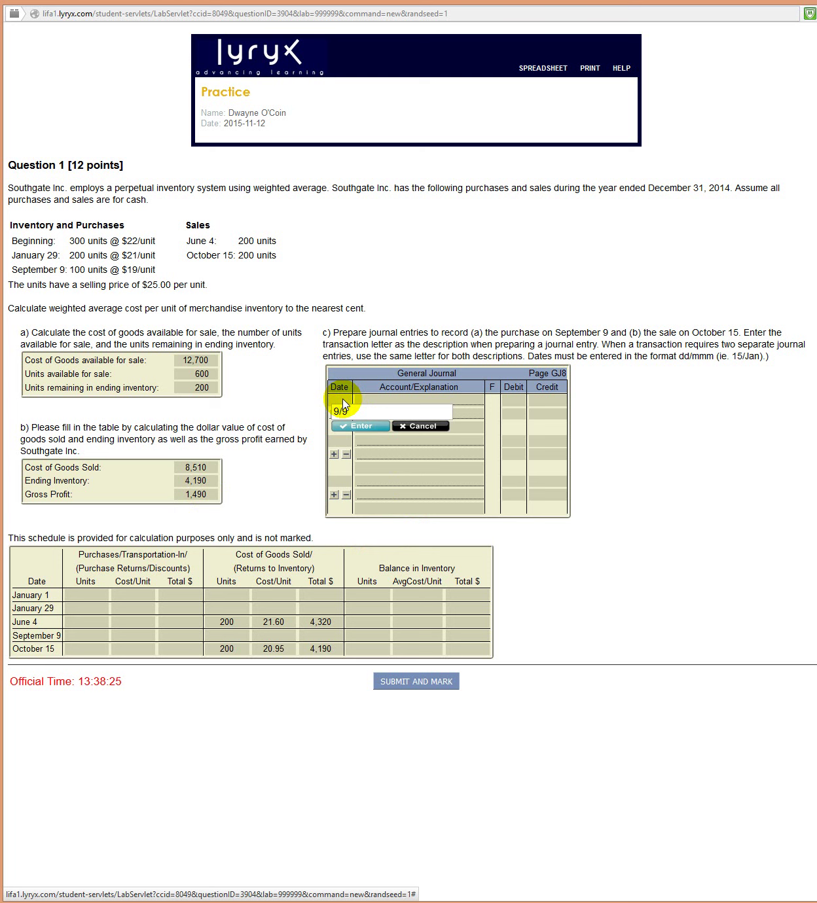
pyautogui.press('Tab')
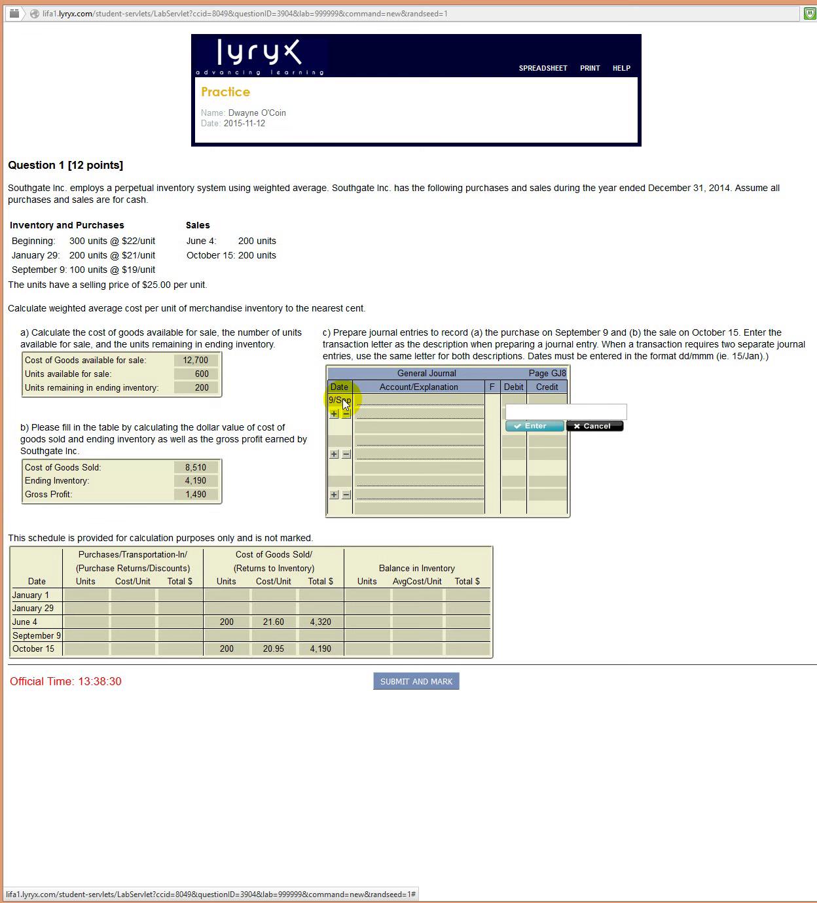
pyautogui.write('100*19')
pyautogui.press('Return')
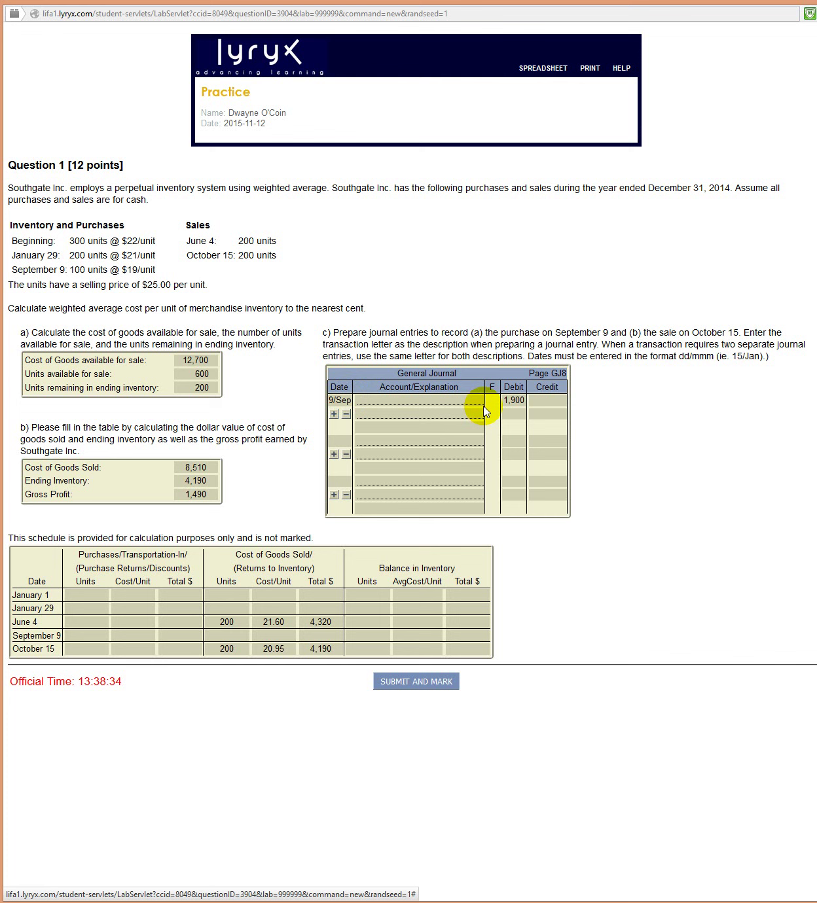
pyautogui.click(536, 413)
# - Assign Cash to the credit line and Merchandise Inventory to the debit line, describing it 'a'
pyautogui.click(420, 412)
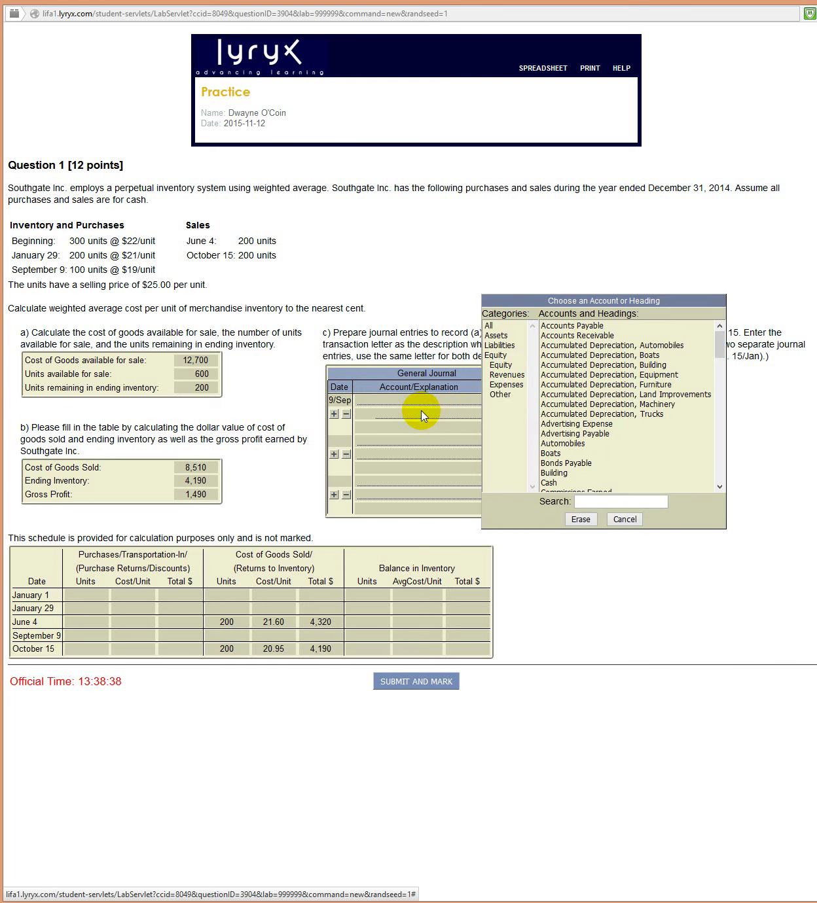
pyautogui.write('ca')
pyautogui.press('Return')
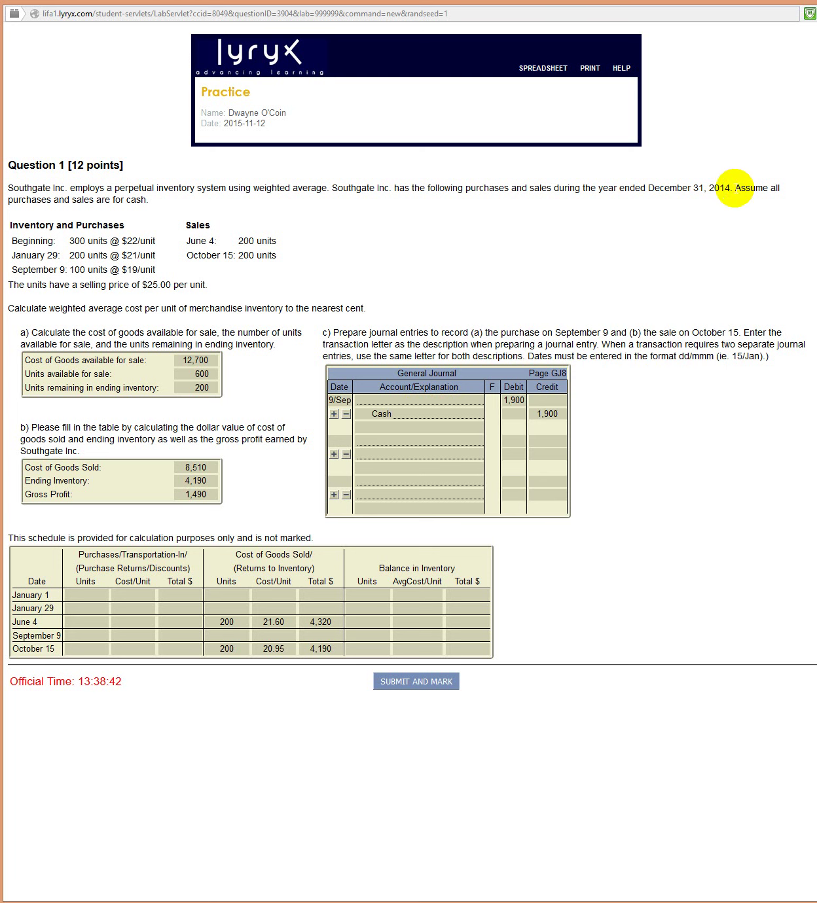
pyautogui.moveTo(735, 188); pyautogui.dragTo(732, 205)
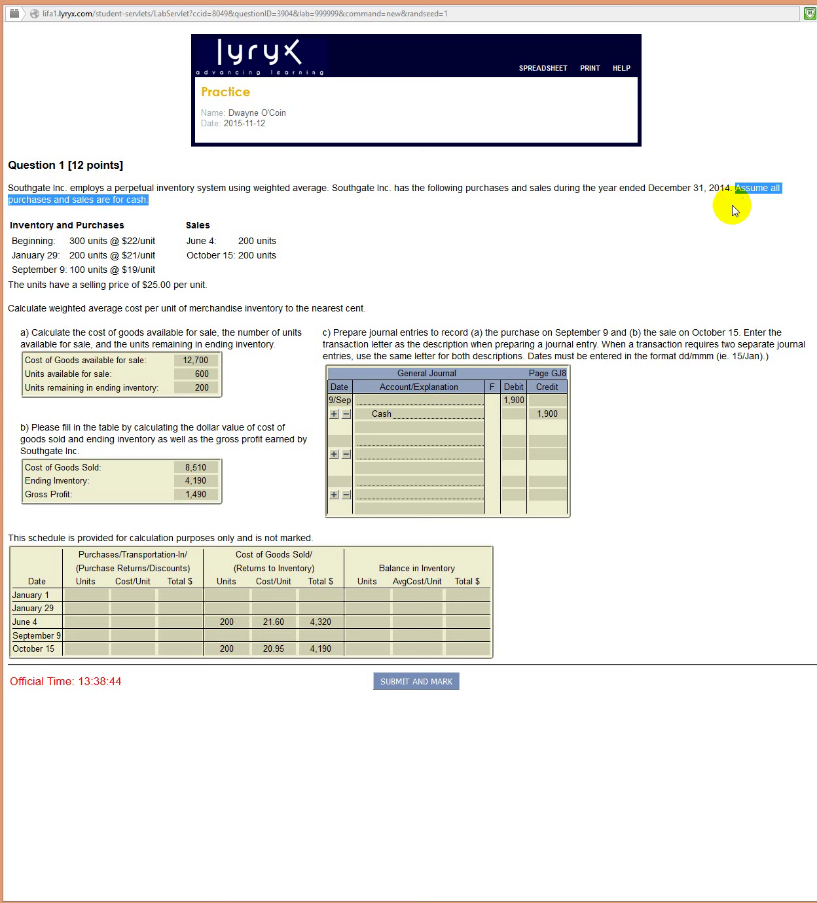
pyautogui.click(413, 402)
pyautogui.write('merc')
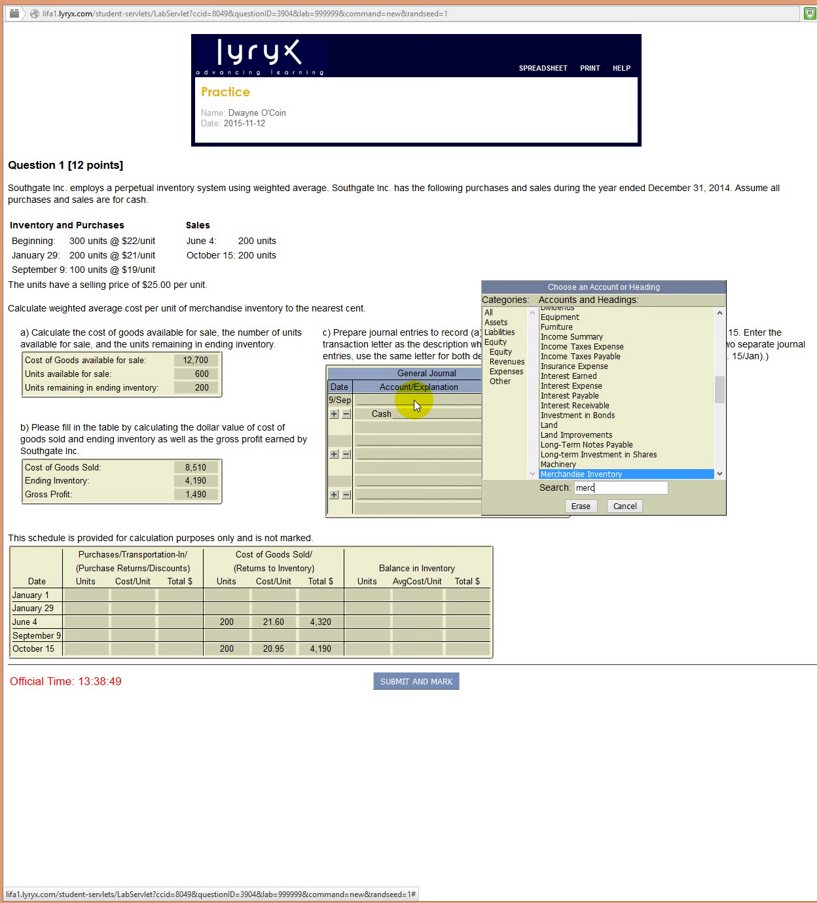
pyautogui.press('Return')
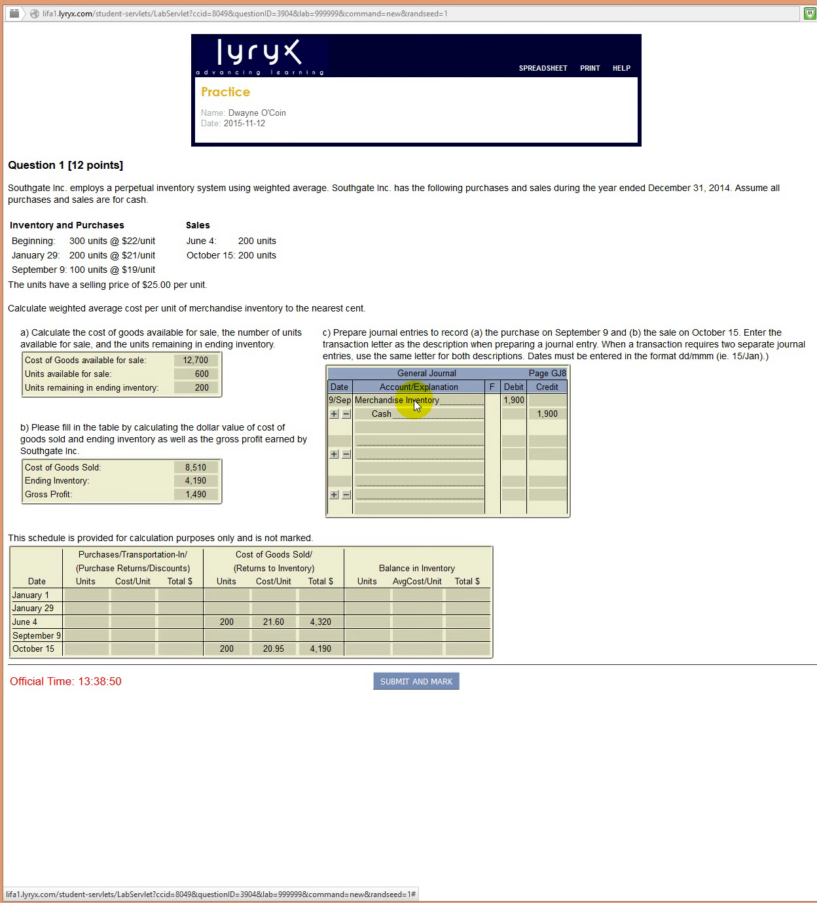
pyautogui.click(393, 428)
pyautogui.write('a')
pyautogui.press('Return')
pyautogui.click(339, 445)
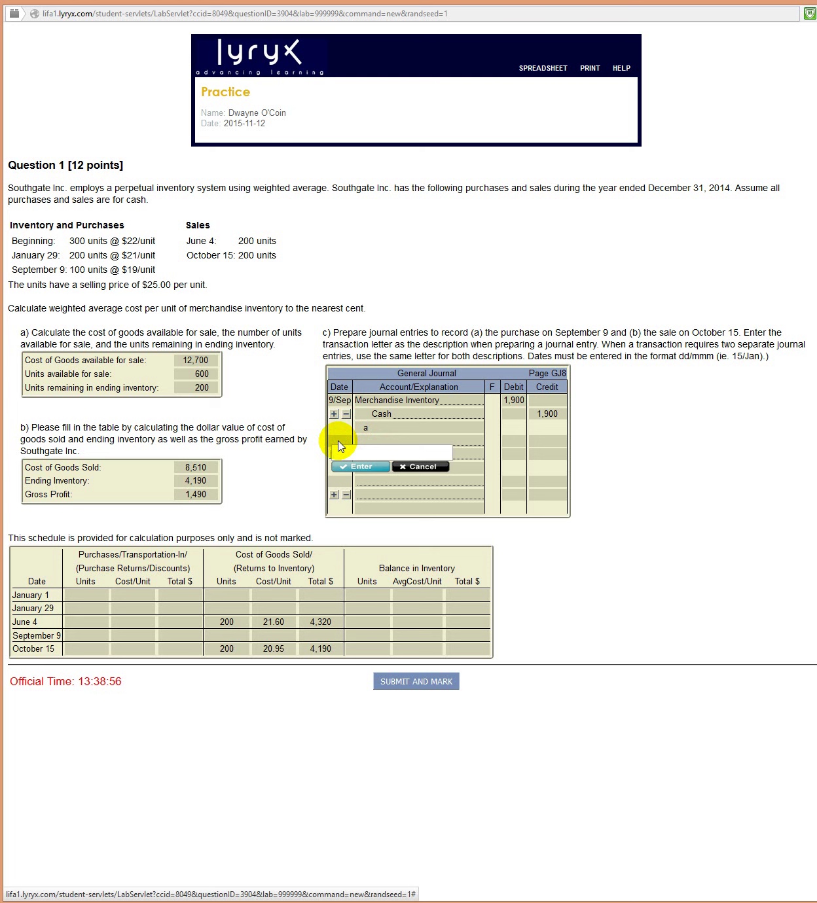
# - Add a 15/Oct entry with a 5,000 debit (200*25) and matching 5,000 credit
pyautogui.write('15/10')
pyautogui.press('Return')
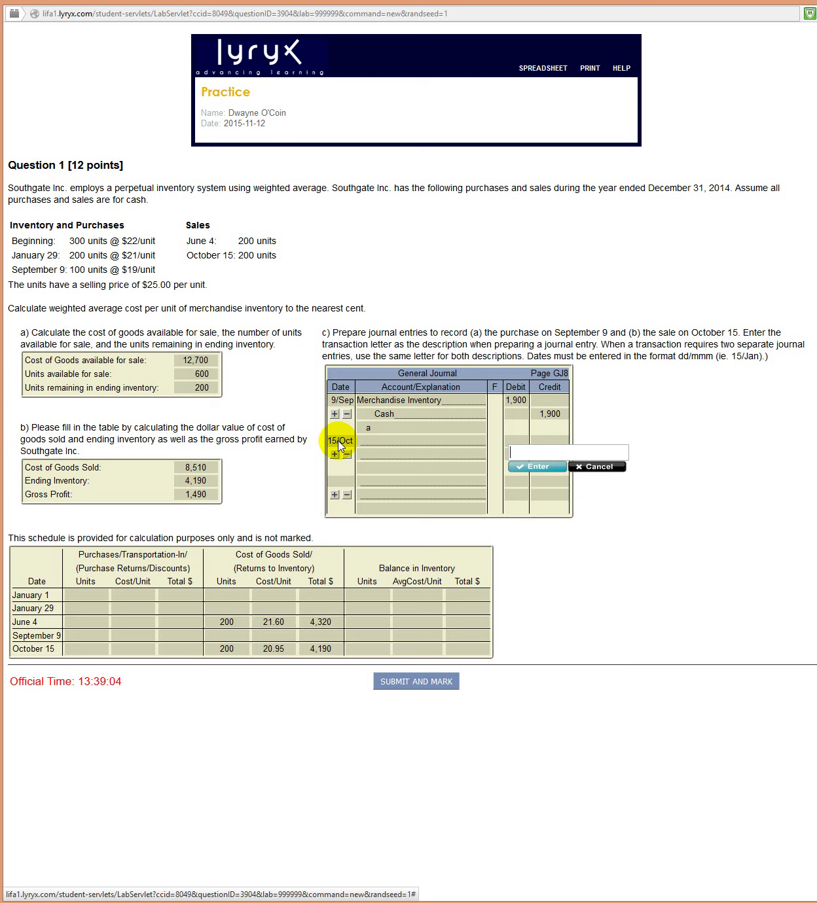
pyautogui.write('200*25')
pyautogui.press('Return')
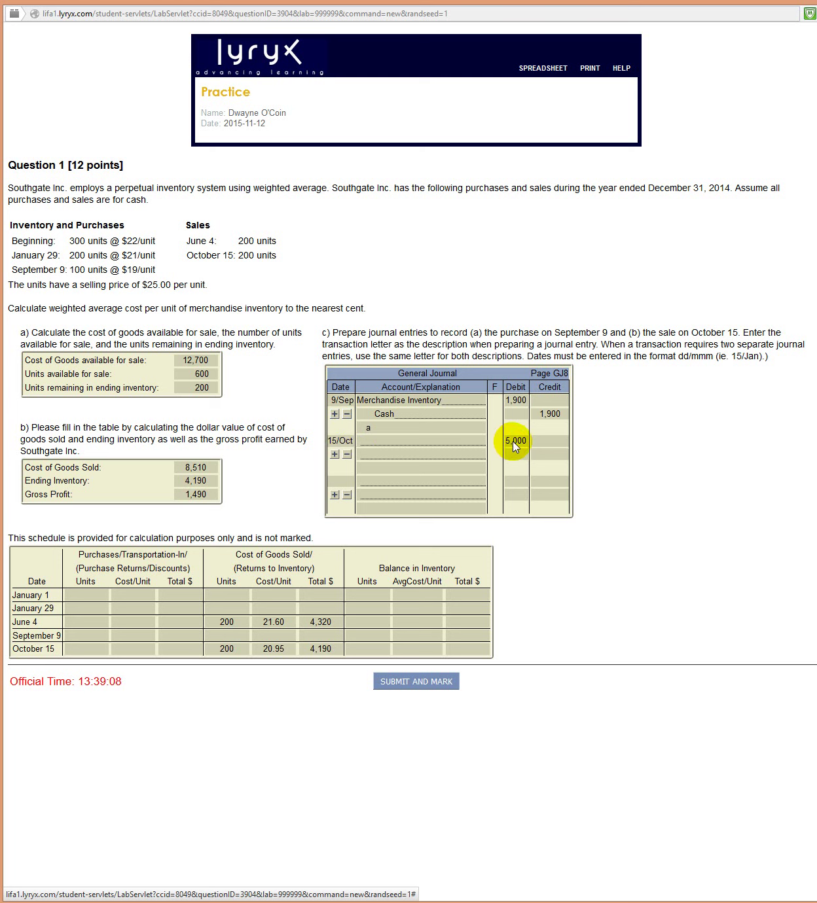
pyautogui.click(548, 455)
# - Set the sale's accounts to Cash debit and Sales credit, with description 'b'
pyautogui.click(377, 444)
pyautogui.write('cash')
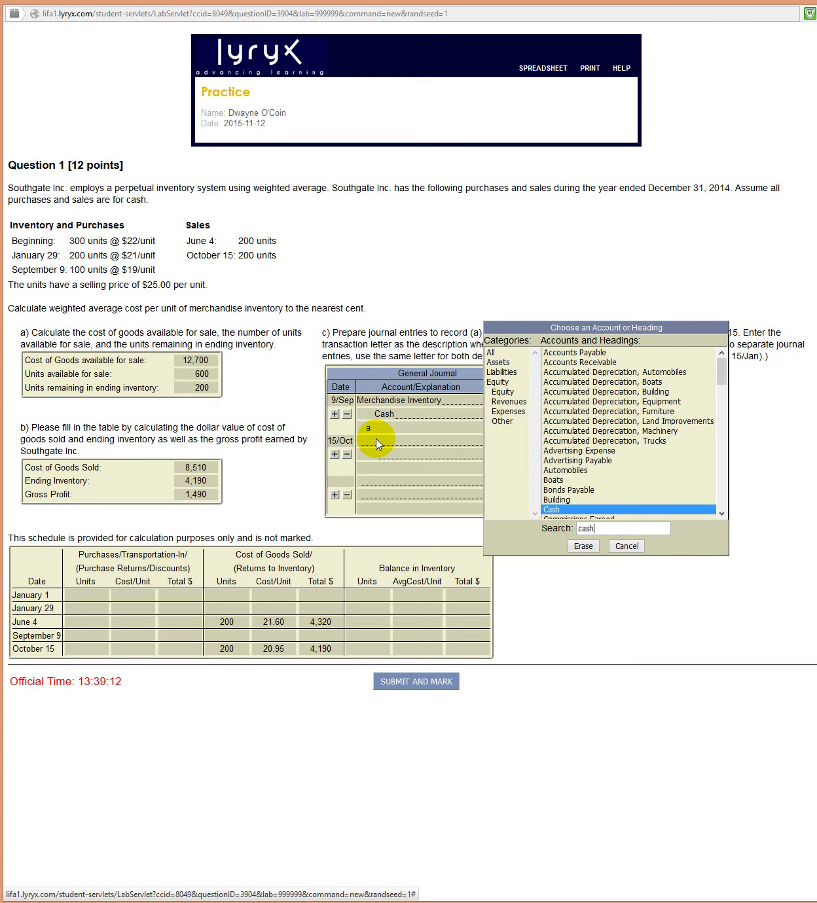
pyautogui.press('Return')
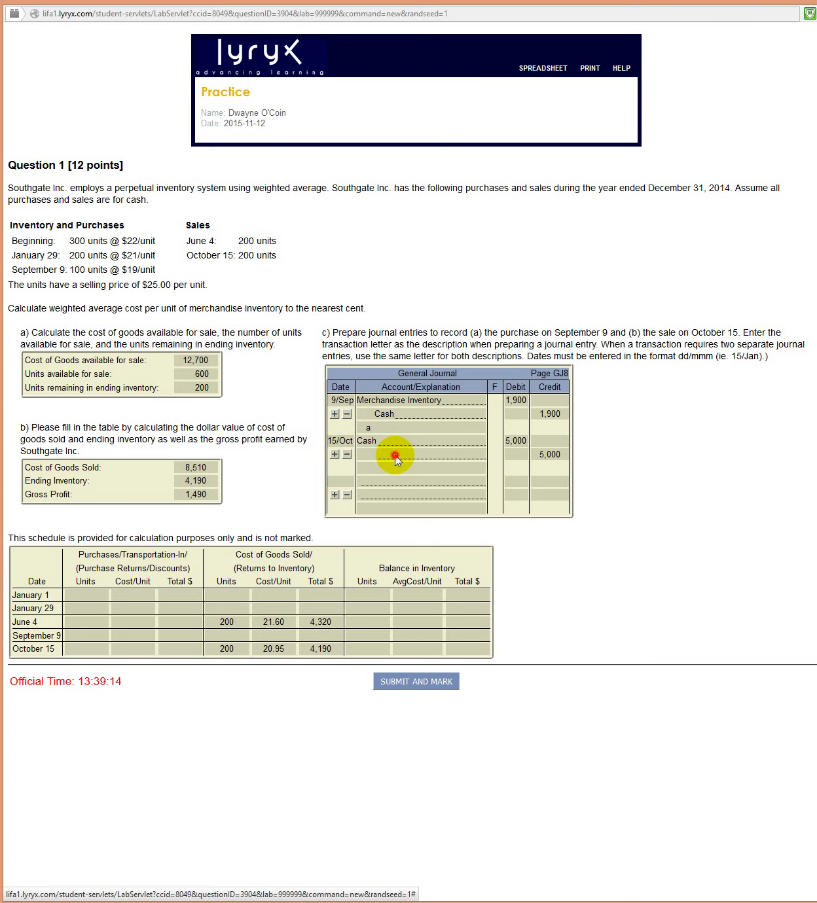
pyautogui.click(395, 455)
pyautogui.write('sales')
pyautogui.press('Return')
pyautogui.click(390, 474)
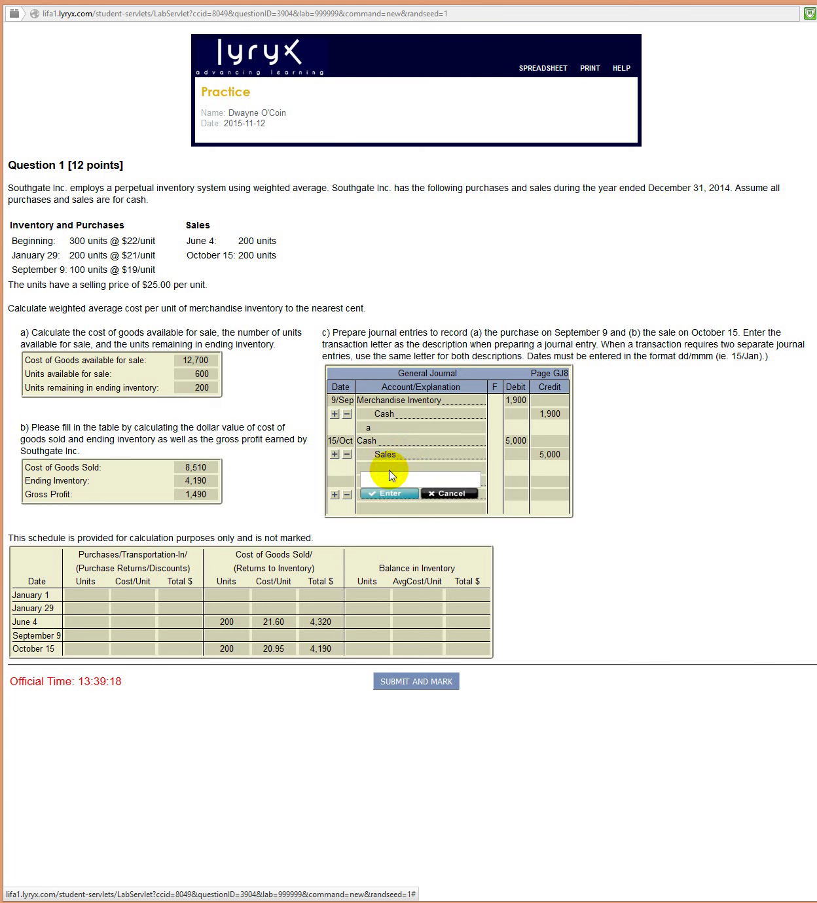
pyautogui.write('b')
pyautogui.press('Return')
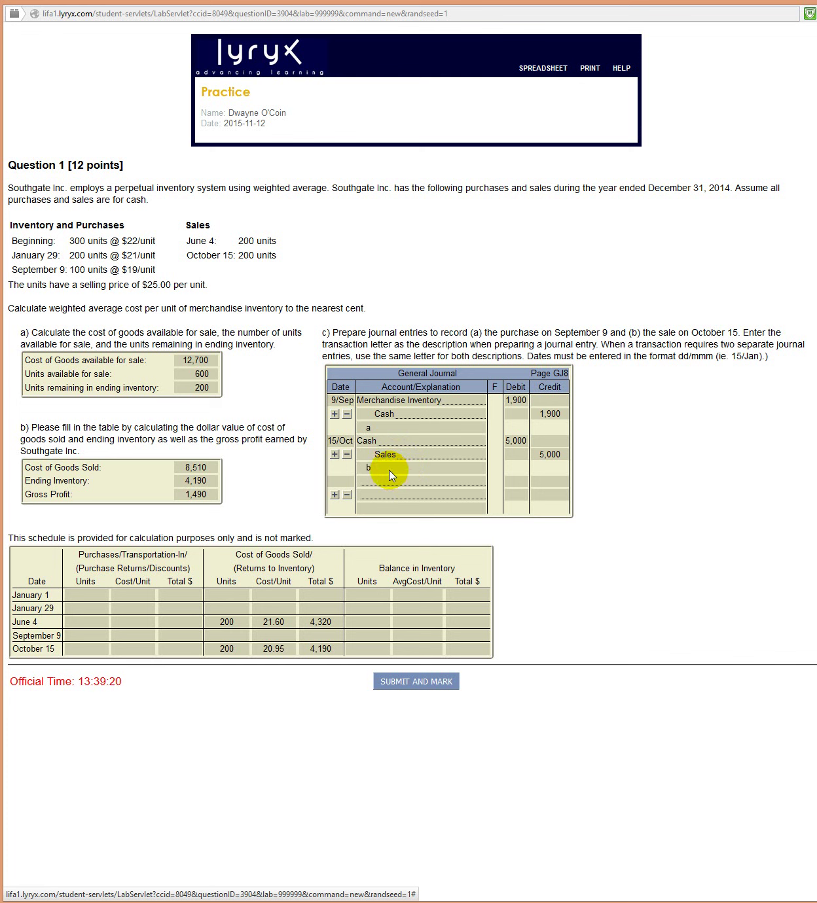
# - Add a 15/Oct entry debiting Cost Of Goods Sold 4,190
pyautogui.moveTo(342, 444); pyautogui.dragTo(339, 485)
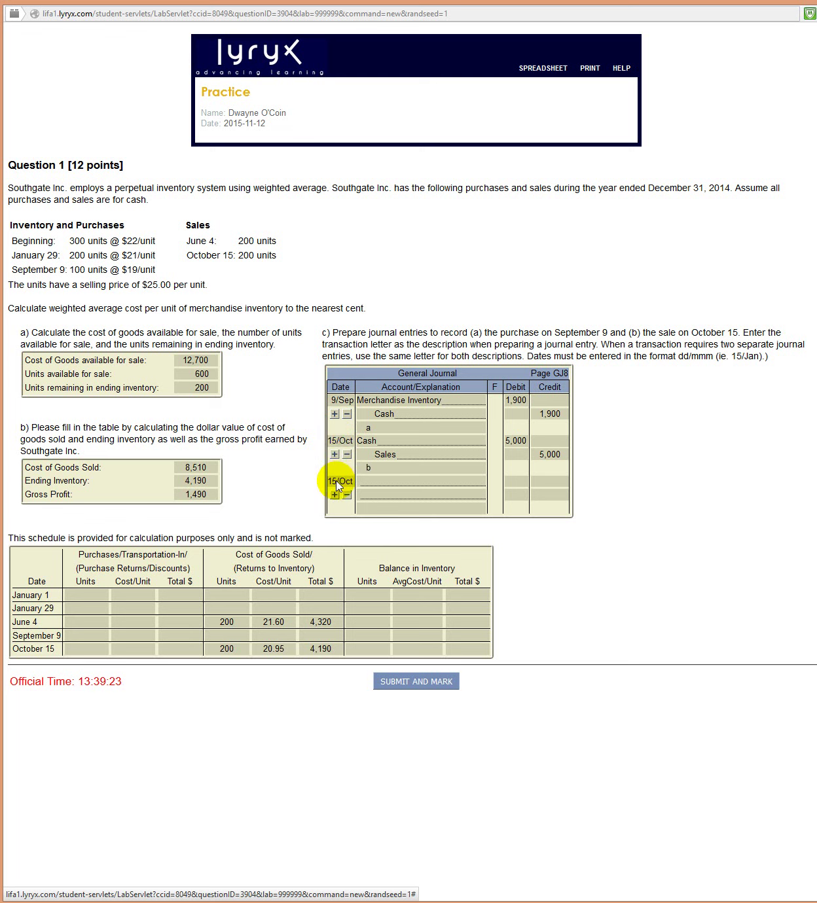
pyautogui.click(377, 487)
pyautogui.write('cost')
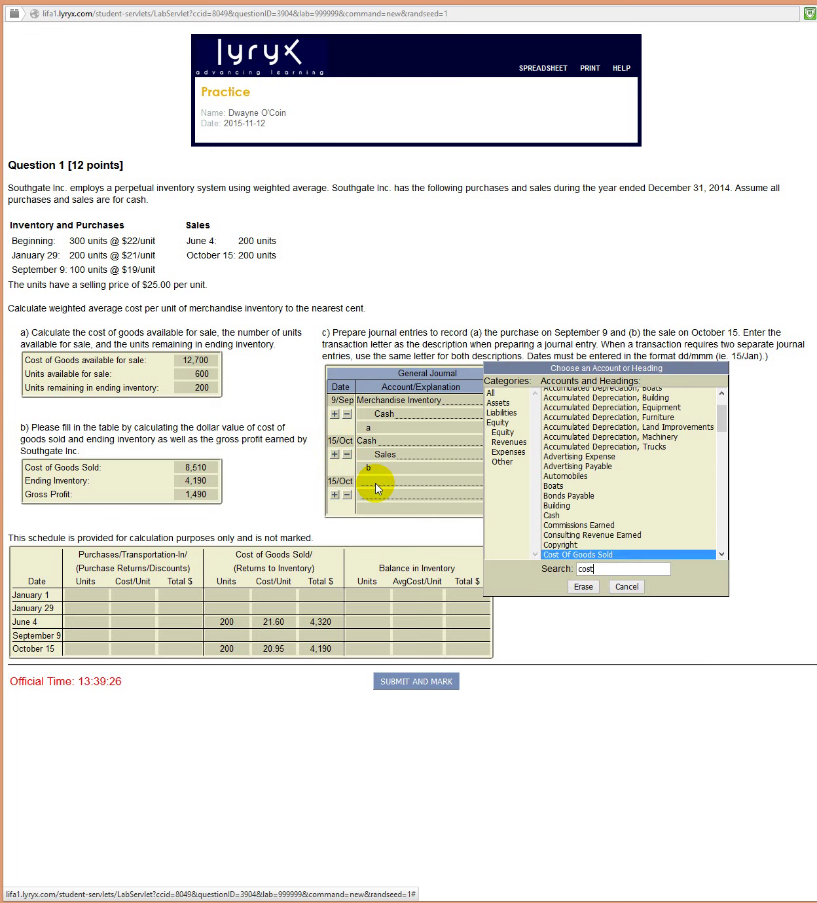
pyautogui.press('Return')
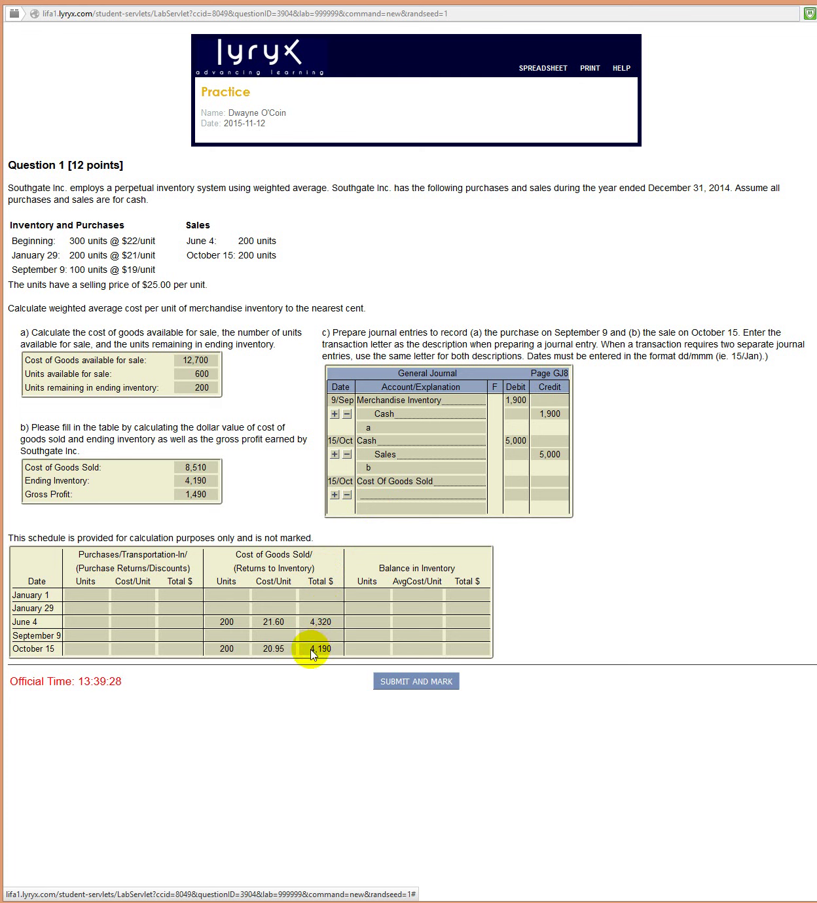
pyautogui.moveTo(312, 655); pyautogui.dragTo(545, 498)
# - Credit Merchandise Inventory on the cost entry and describe it 'b'
pyautogui.click(420, 496)
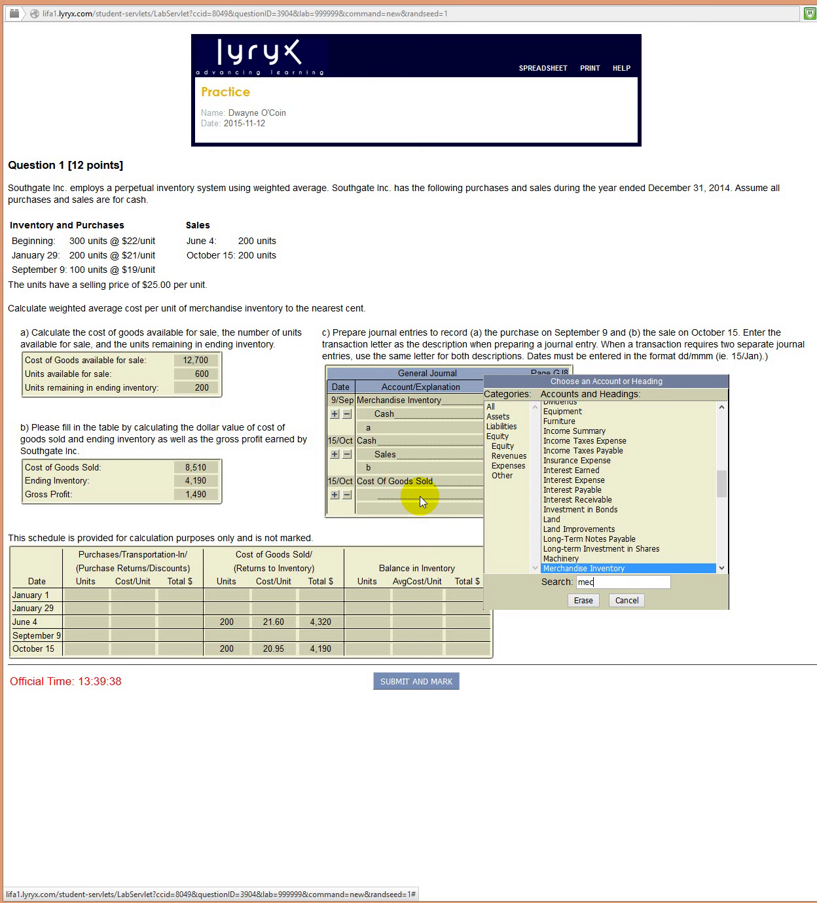
pyautogui.write('h')
pyautogui.press('BackSpace')
pyautogui.press('BackSpace')
pyautogui.write('rch')
pyautogui.press('Return')
pyautogui.click(425, 509)
pyautogui.write('b')
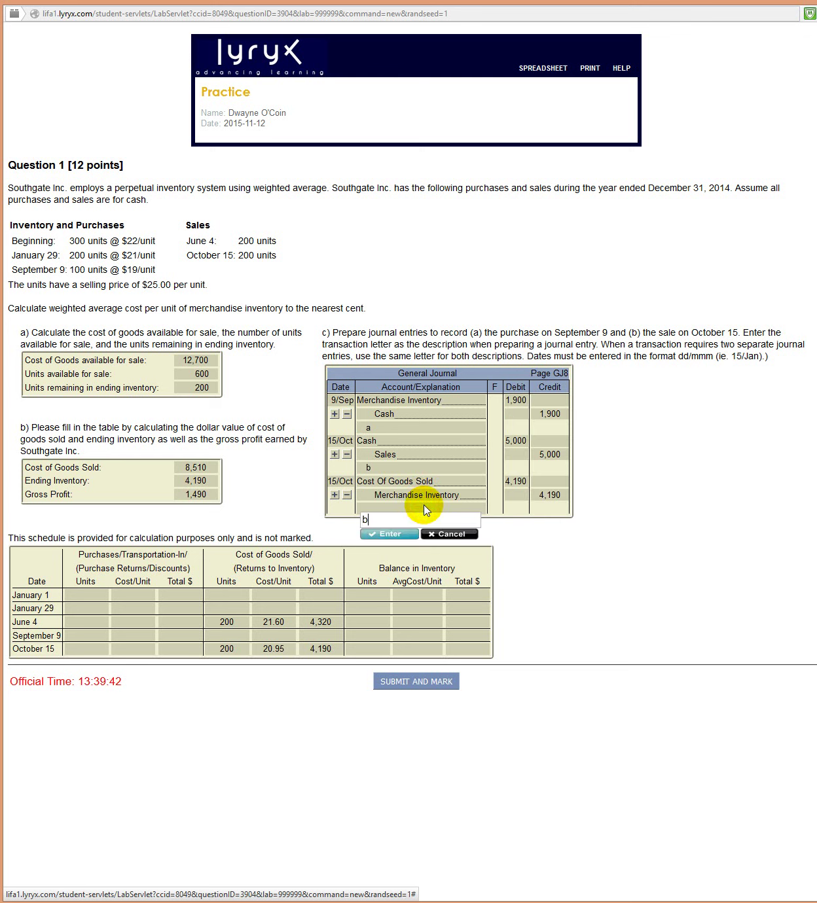
pyautogui.press('Return')
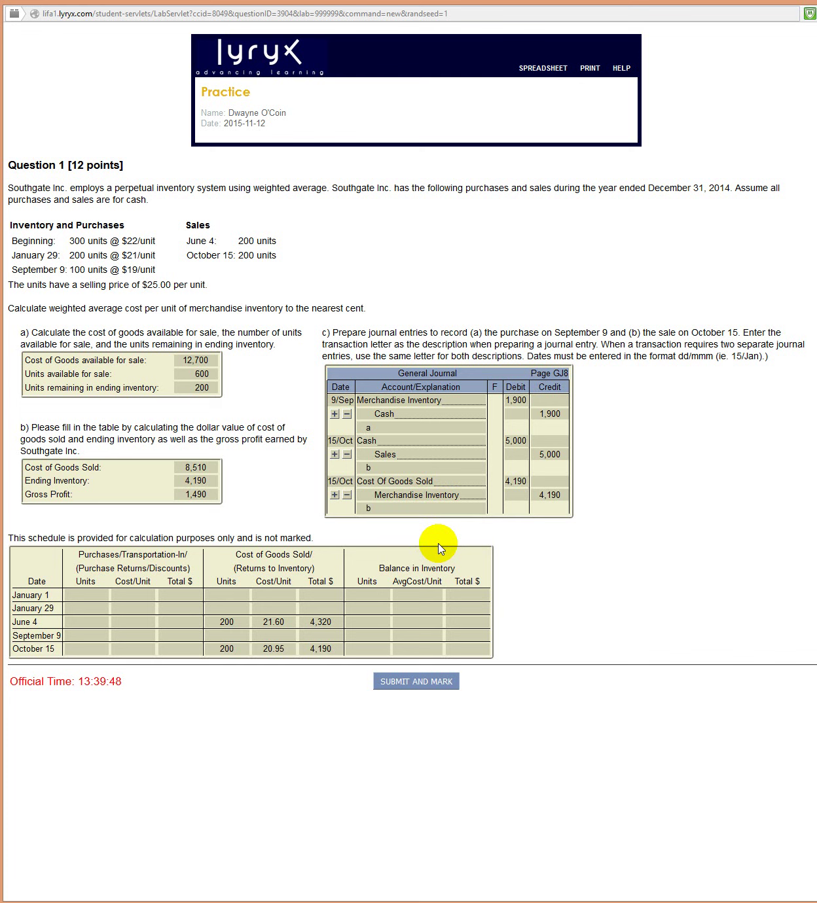
# - Submit the question for marking and review the 12-mark completely correct result
pyautogui.click(405, 684)
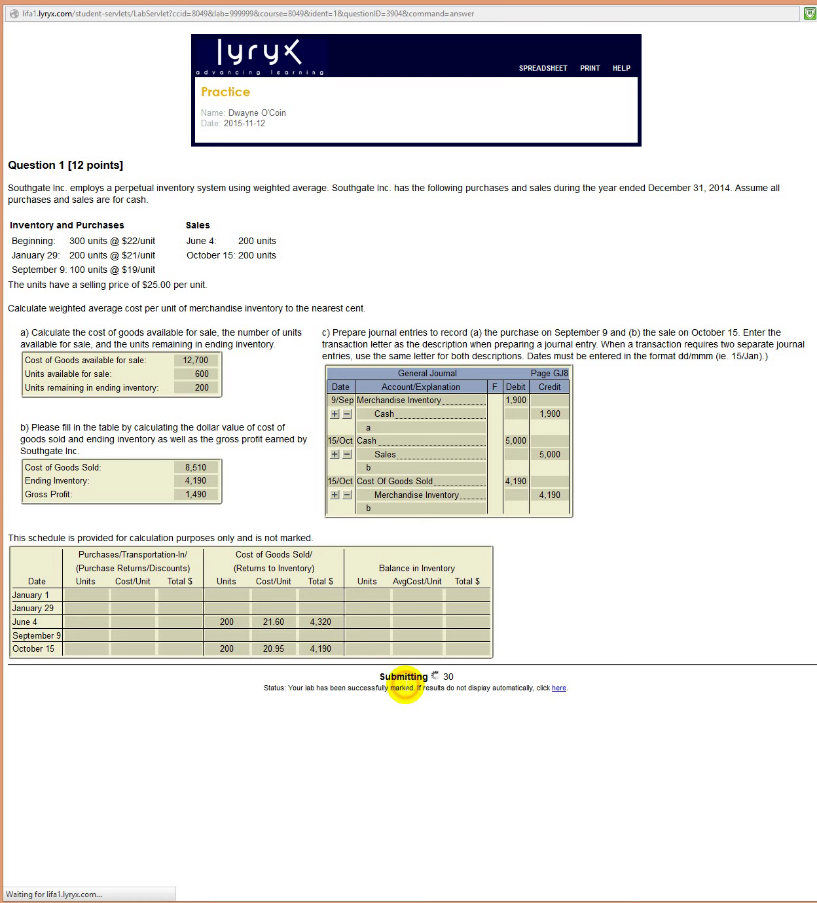
pyautogui.scroll(-2, 501, 660)
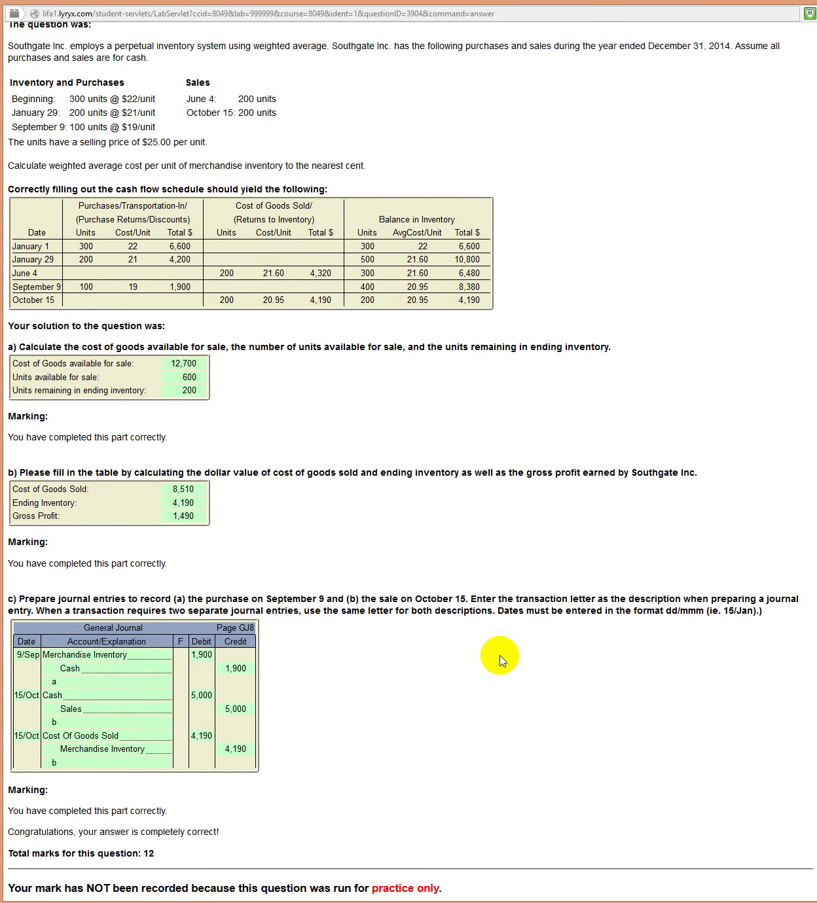
pyautogui.scroll(-1, 501, 660)
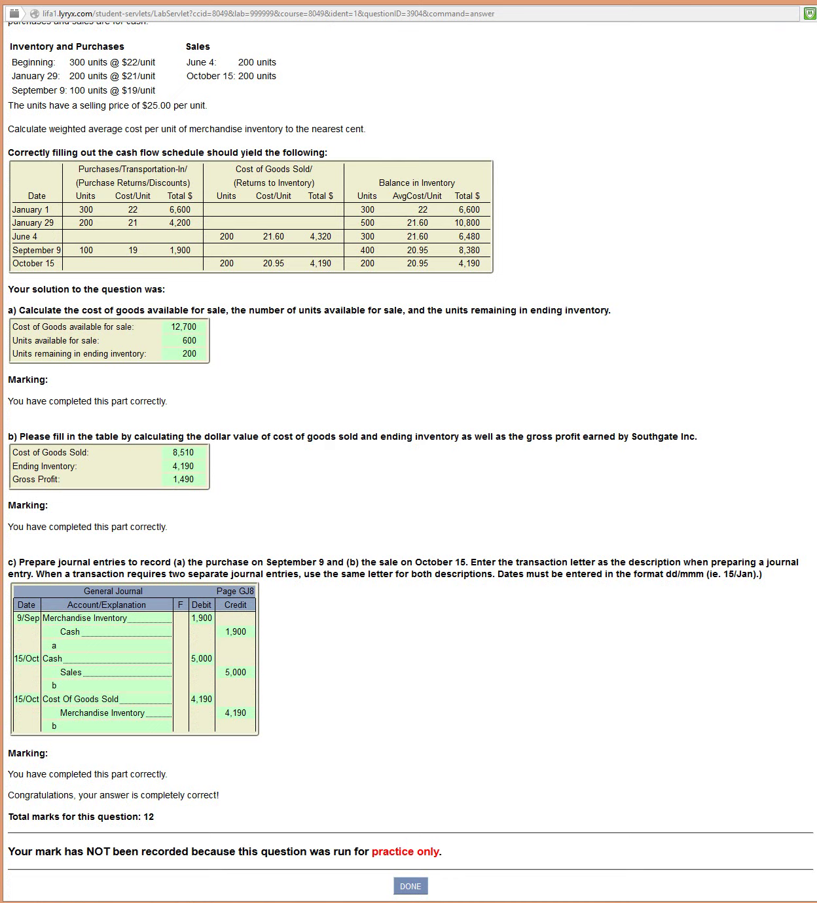